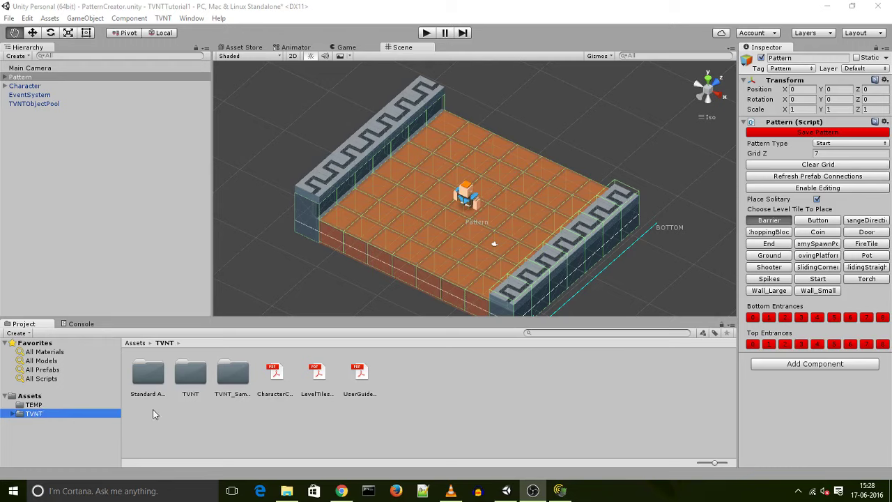
# - Open the _Scenes folder inside the nested TVNT folder of the project assets
pyautogui.click(12, 414)
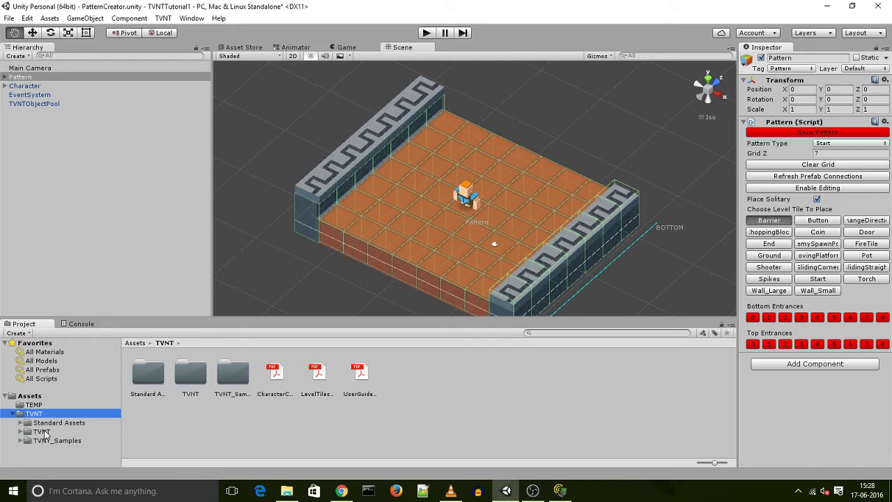
pyautogui.click(43, 432)
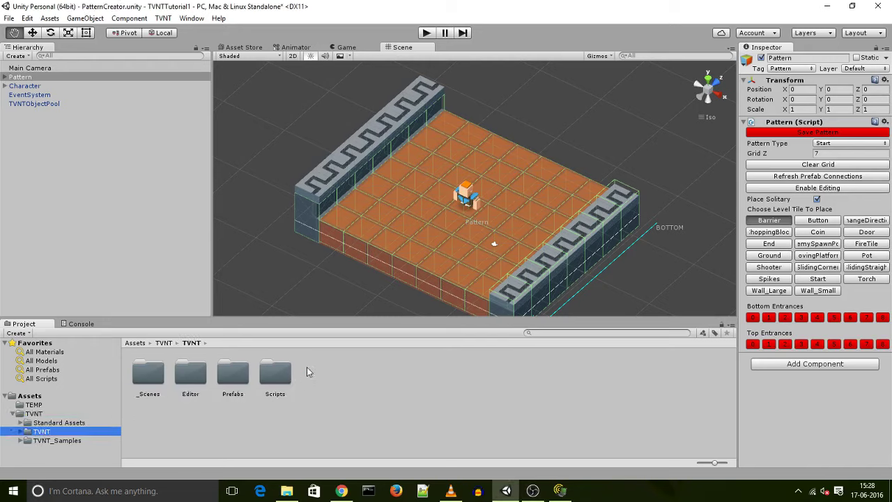
pyautogui.click(154, 380)
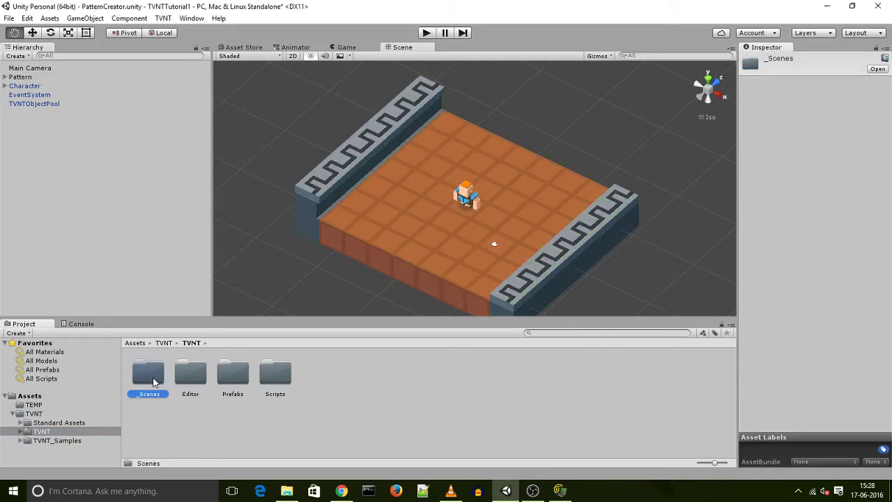
pyautogui.doubleClick(154, 380)
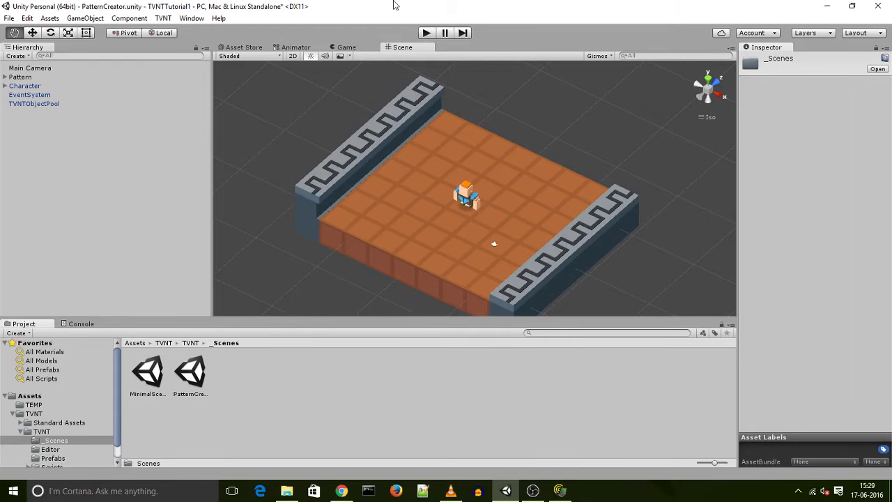
# - Run the PatternCreator scene in play mode, stop it, and inspect the Character object's components
pyautogui.click(426, 33)
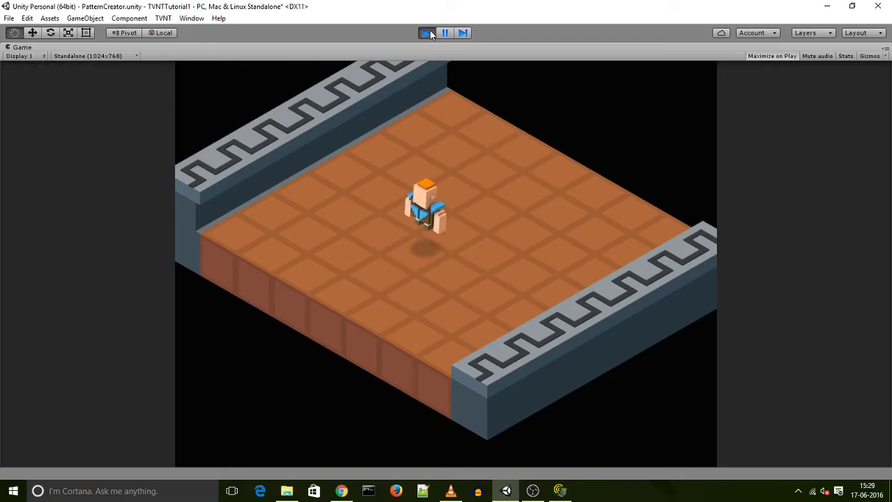
pyautogui.click(427, 31)
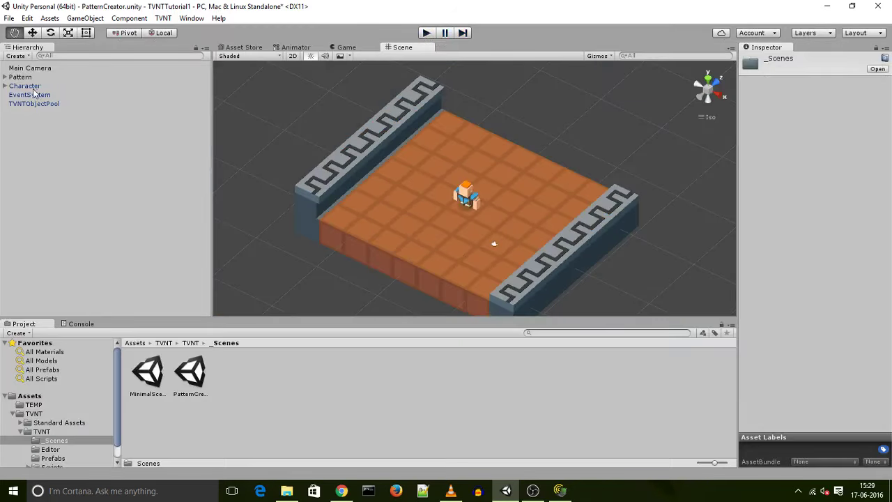
pyautogui.click(26, 86)
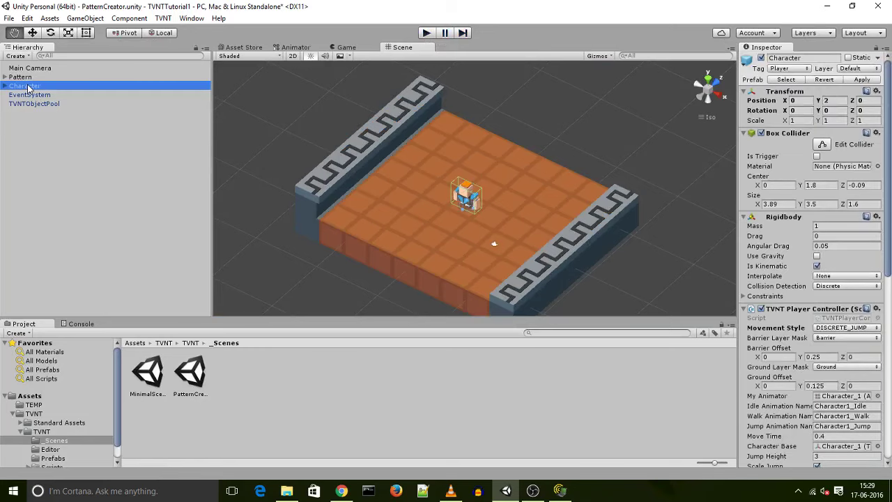
# - Enable editing on the Pattern object and erase two ground tiles, one behind and one in front of the character
pyautogui.click(26, 78)
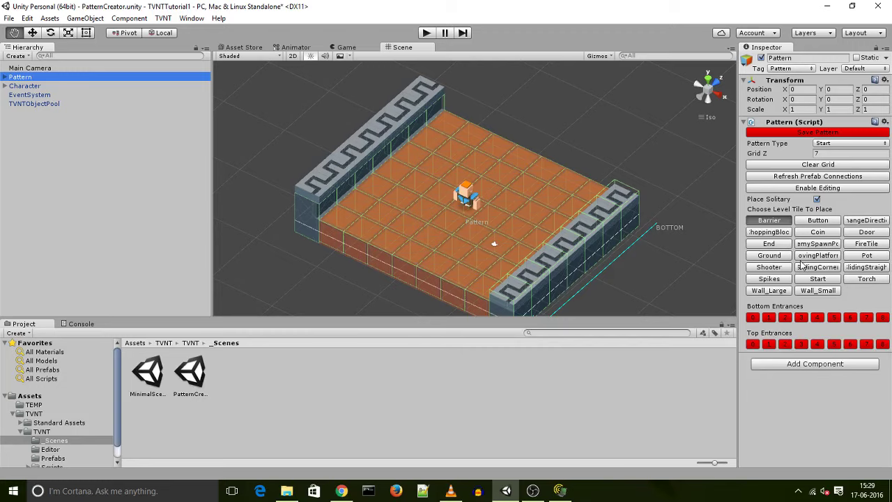
pyautogui.click(780, 188)
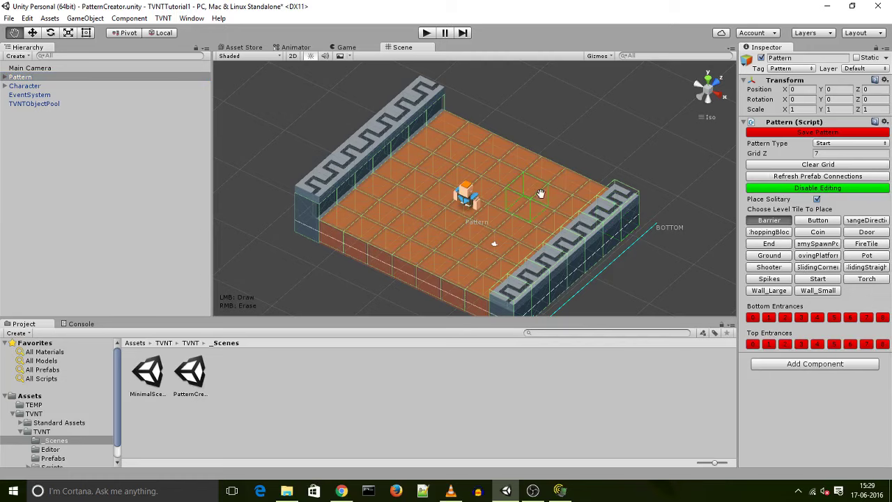
pyautogui.rightClick(455, 155)
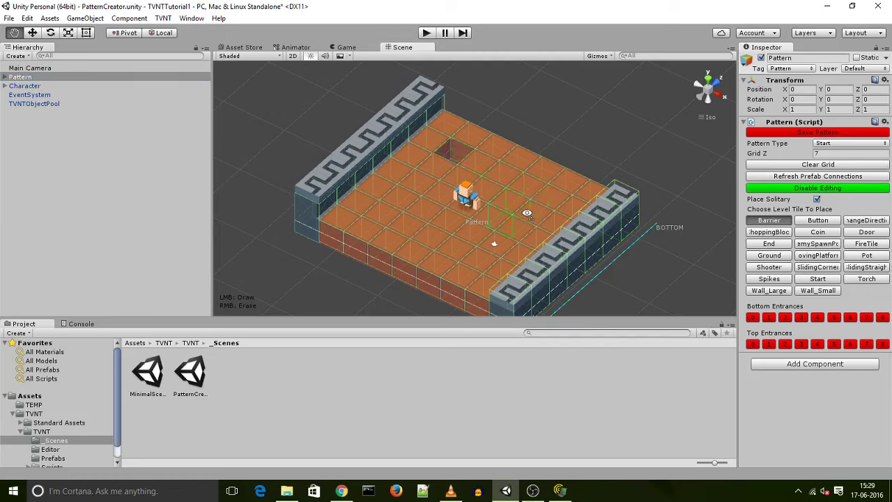
pyautogui.rightClick(482, 262)
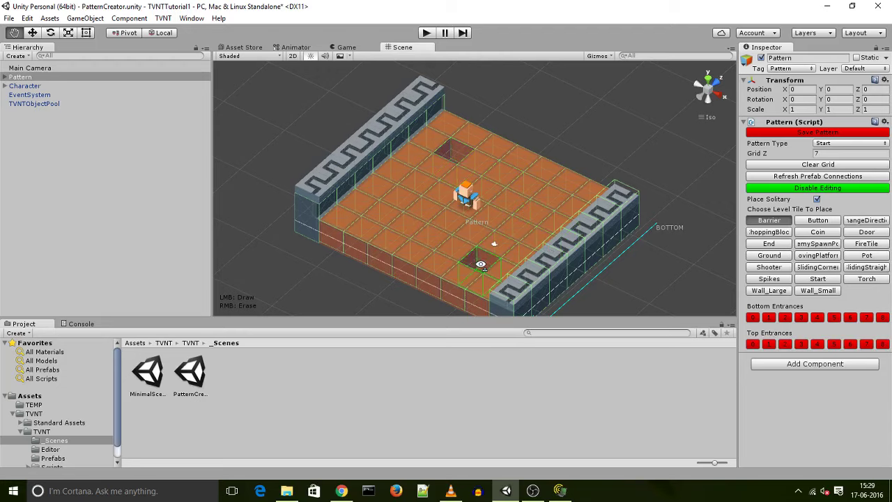
# - Place a Button tile in the rear gap and a Door tile in the front gap, and disable pattern editing
pyautogui.click(808, 222)
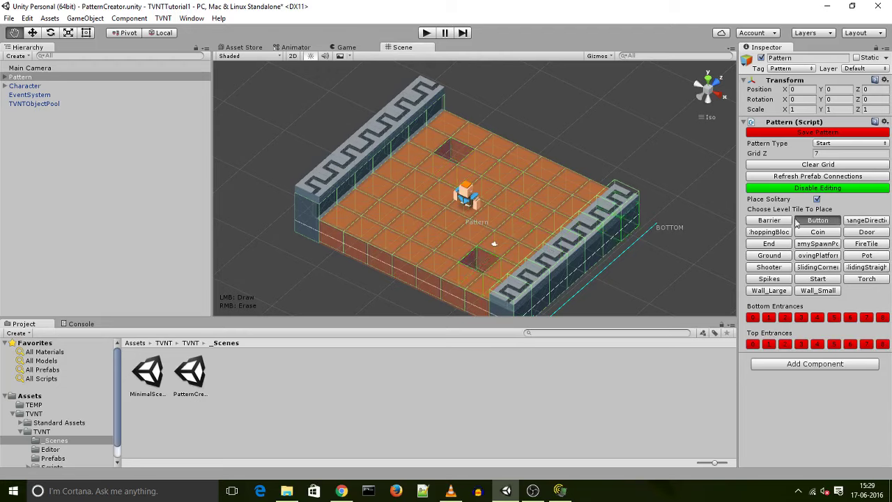
pyautogui.click(453, 154)
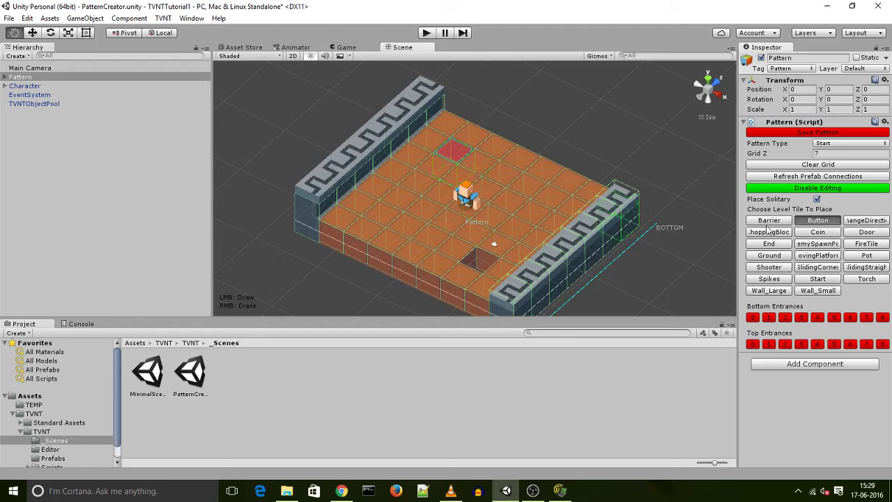
pyautogui.click(865, 233)
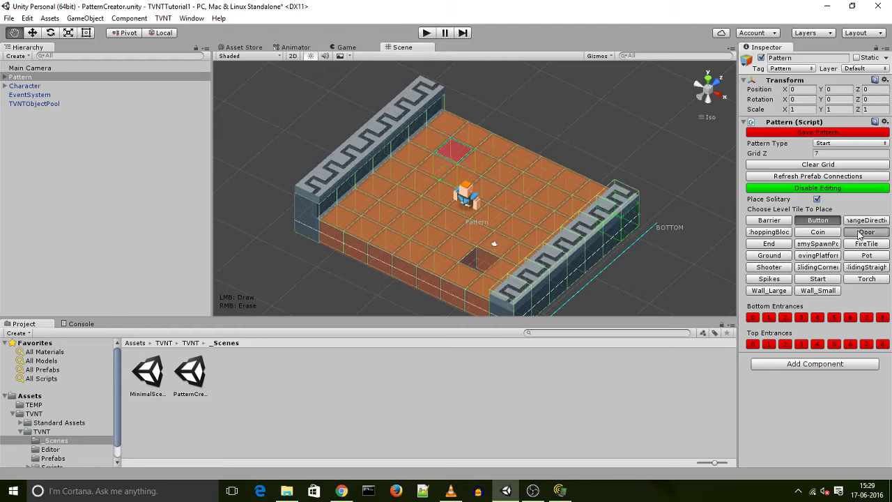
pyautogui.click(475, 265)
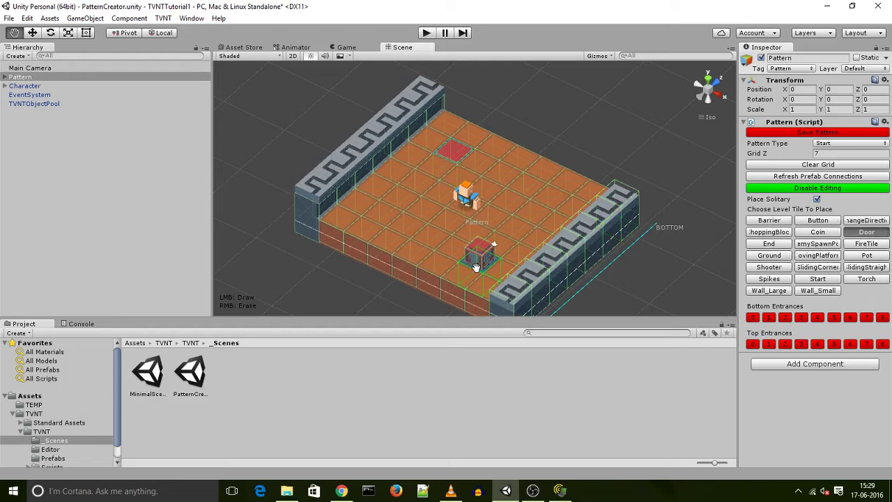
pyautogui.click(774, 189)
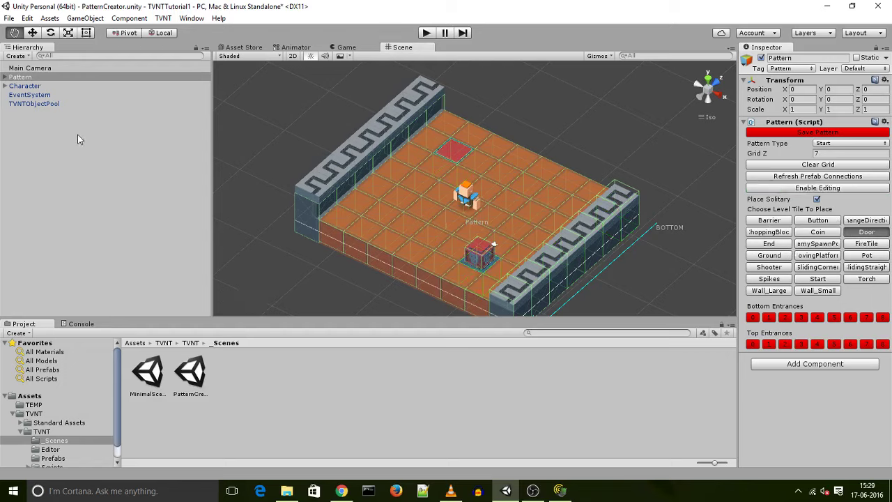
# - Assign the door tile Tile_2_-2 as the switch-connected tile of the button tile Tile_-2_2
pyautogui.click(6, 77)
pyautogui.scroll(-10, 29, 246)
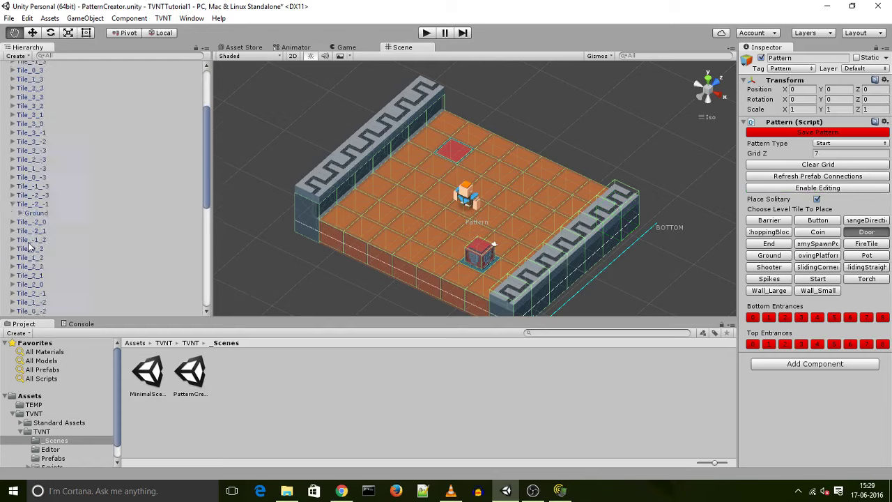
pyautogui.click(29, 276)
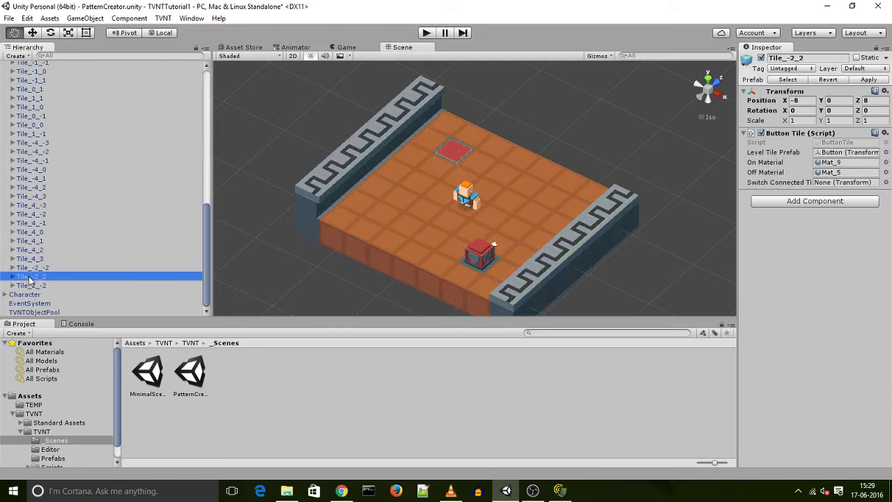
pyautogui.click(26, 286)
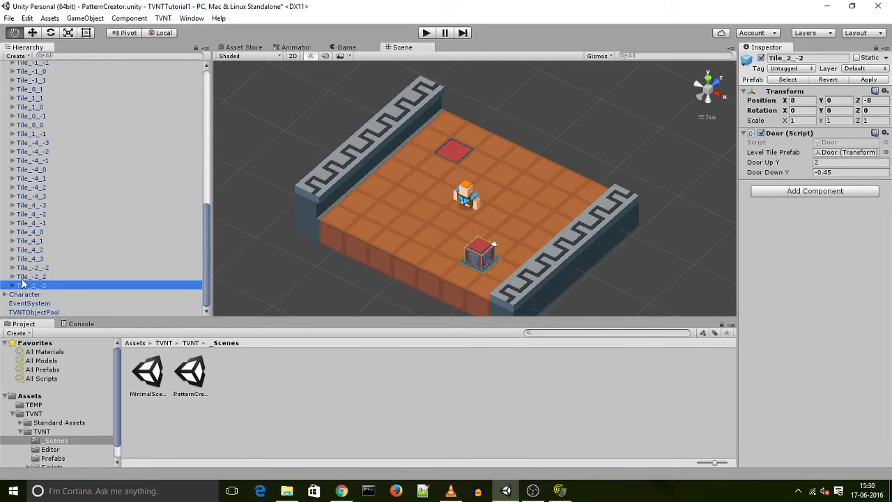
pyautogui.click(23, 279)
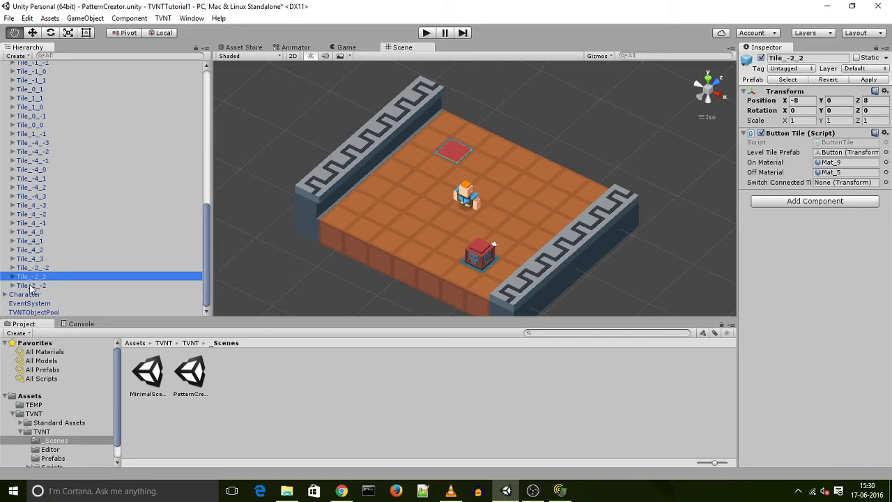
pyautogui.click(30, 286)
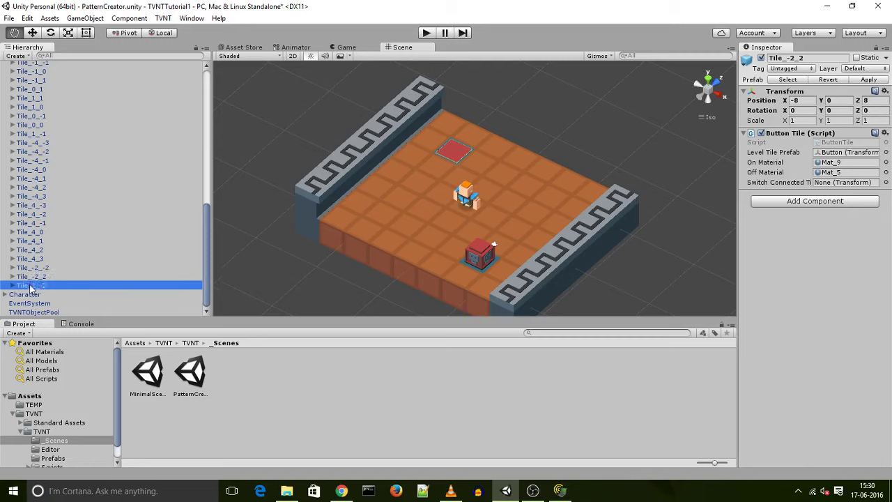
pyautogui.moveTo(30, 286); pyautogui.dragTo(843, 187)
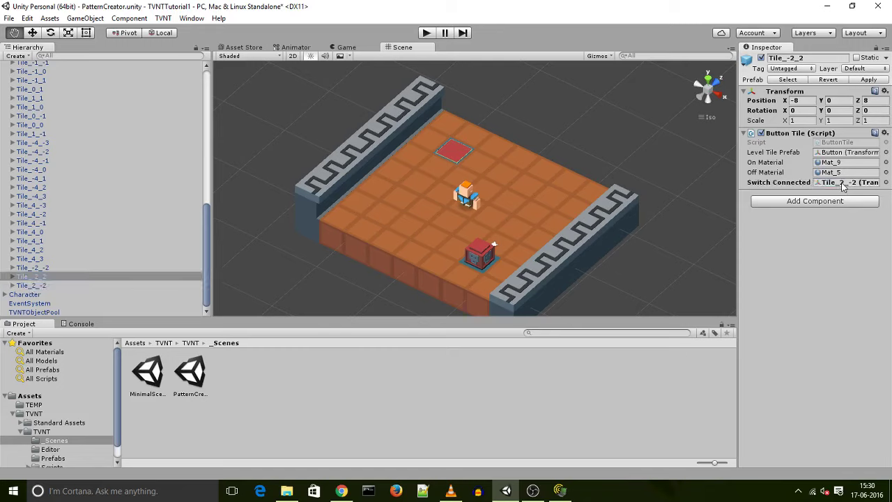
# - Play-test the scene by walking the character onto the button tile and across to the door tile, and stop play mode
pyautogui.click(424, 32)
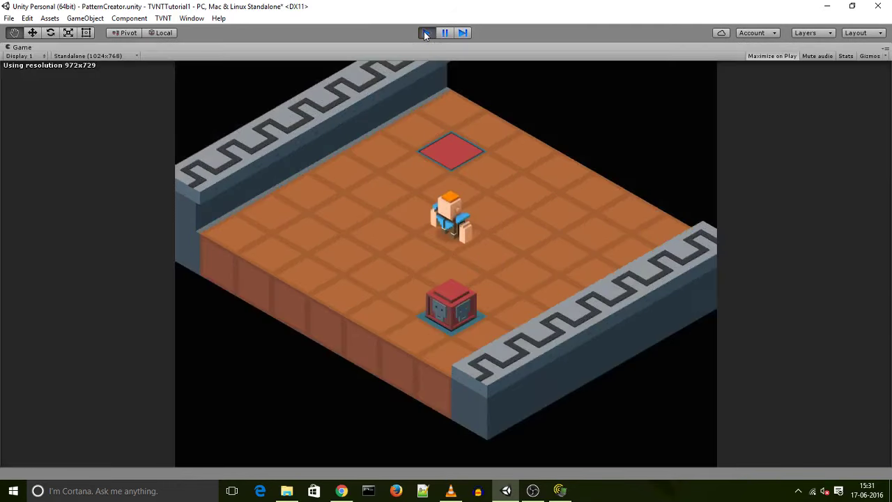
pyautogui.press('Up')
pyautogui.press('Left')
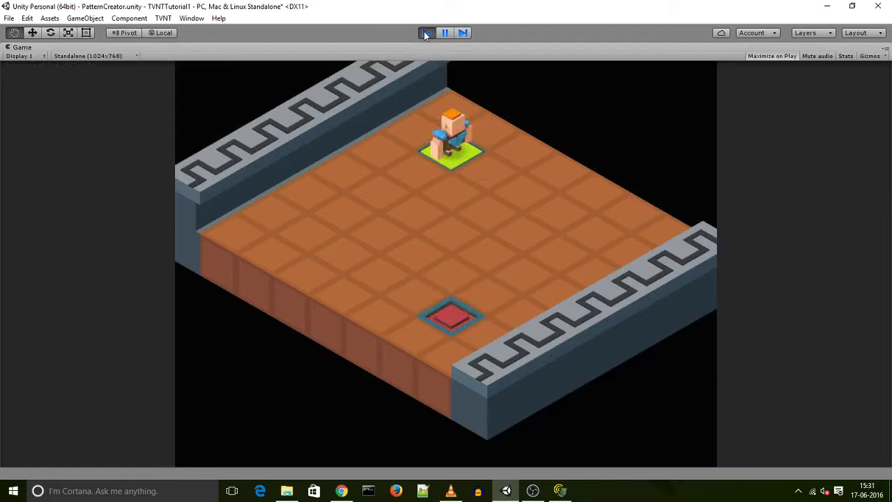
pyautogui.press('Left')
pyautogui.press('Down')
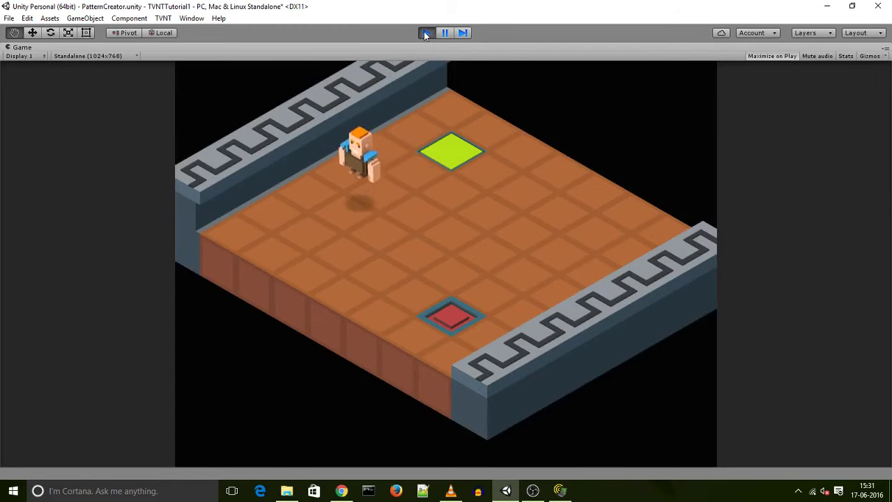
pyautogui.press('Right')
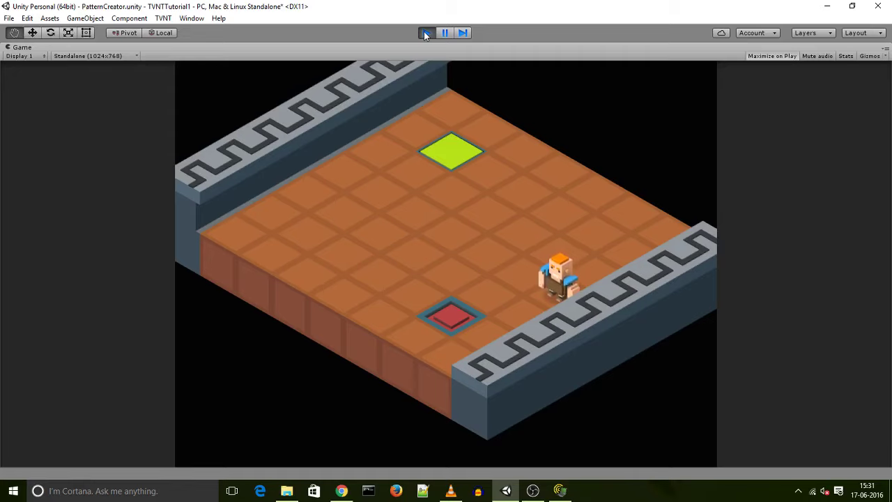
pyautogui.press('Left')
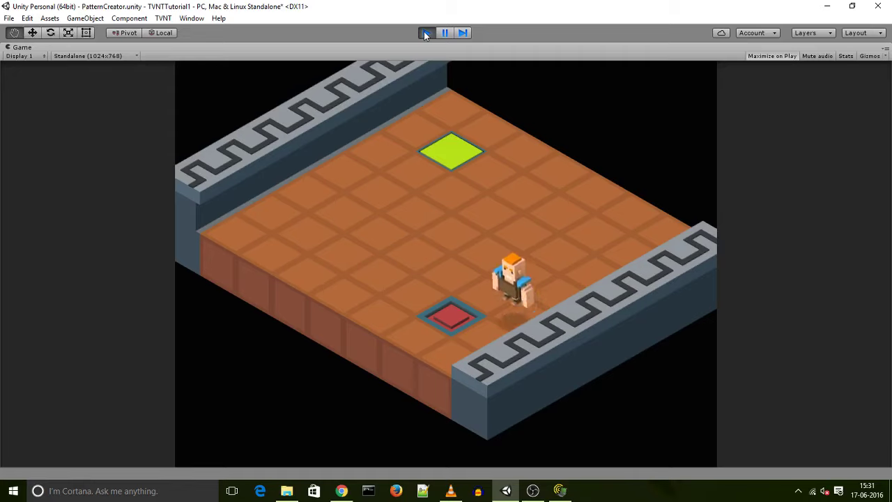
pyautogui.press('Up')
pyautogui.press('Up')
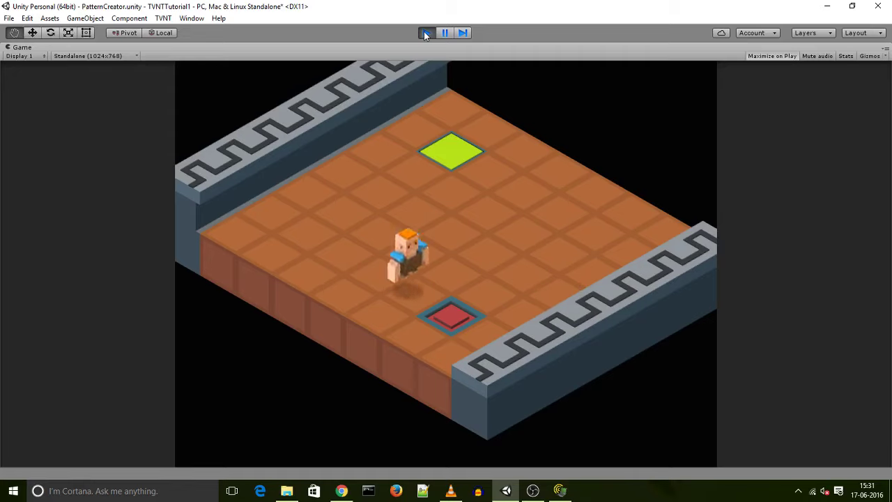
pyautogui.press('Down')
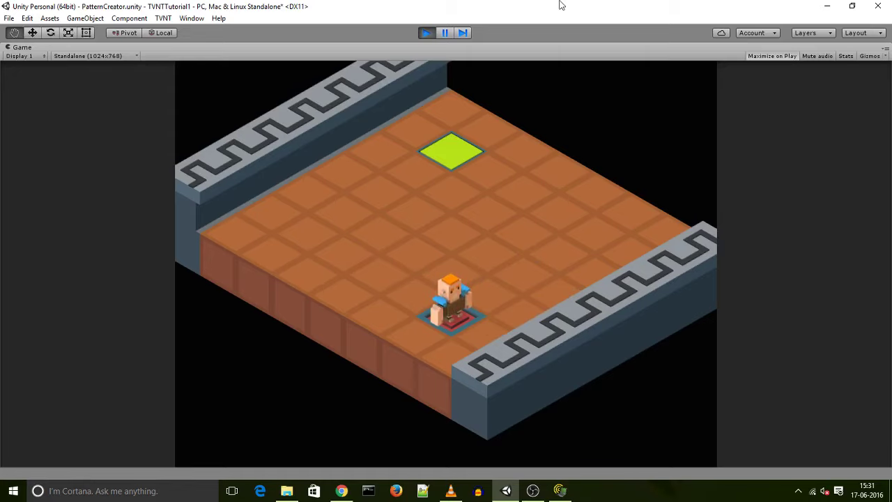
pyautogui.click(425, 33)
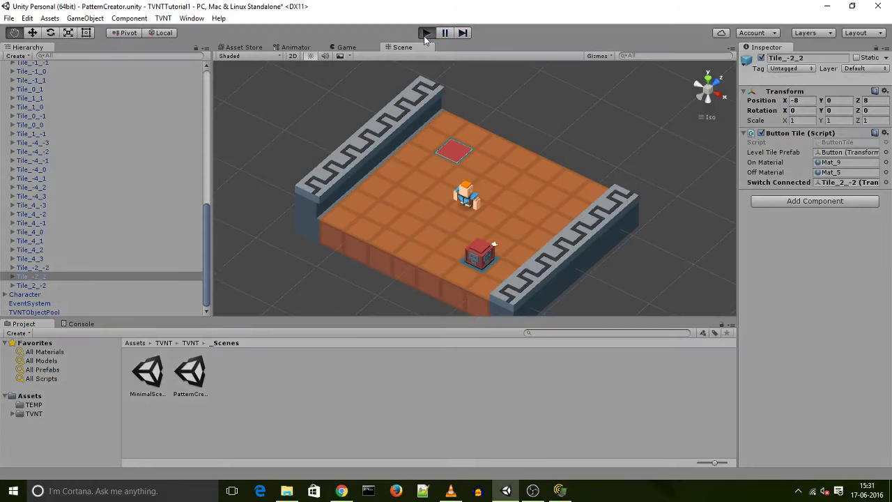
# - Play-test the scene again by walking the character up to the door without using the button, and stop play mode
pyautogui.click(425, 34)
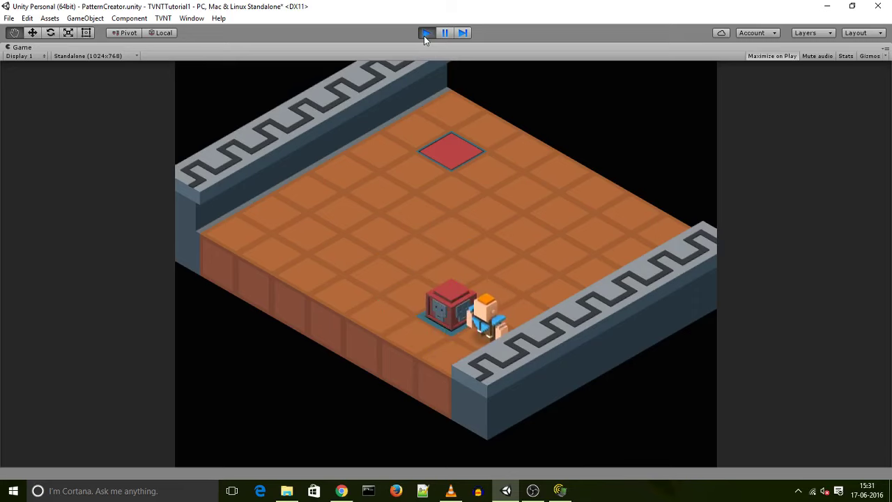
pyautogui.click(426, 33)
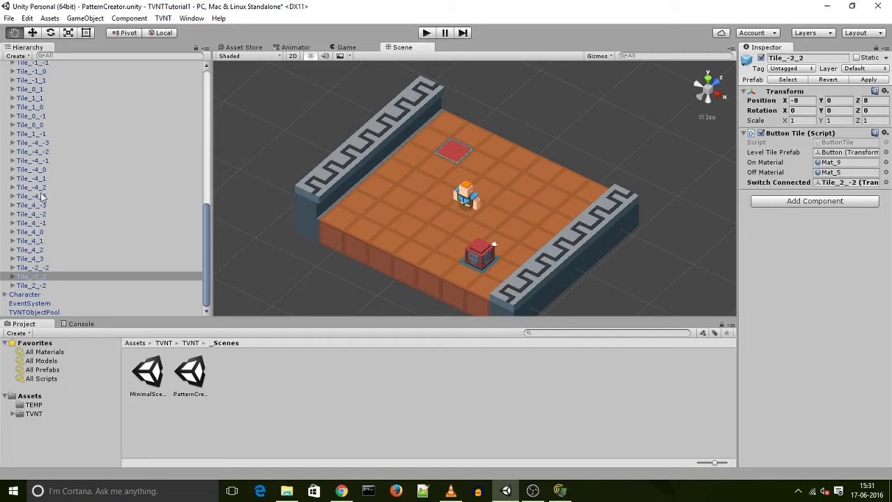
# - Enable tile editing on the Pattern object, test erasing one ground tile, and undo that erase
pyautogui.click(28, 414)
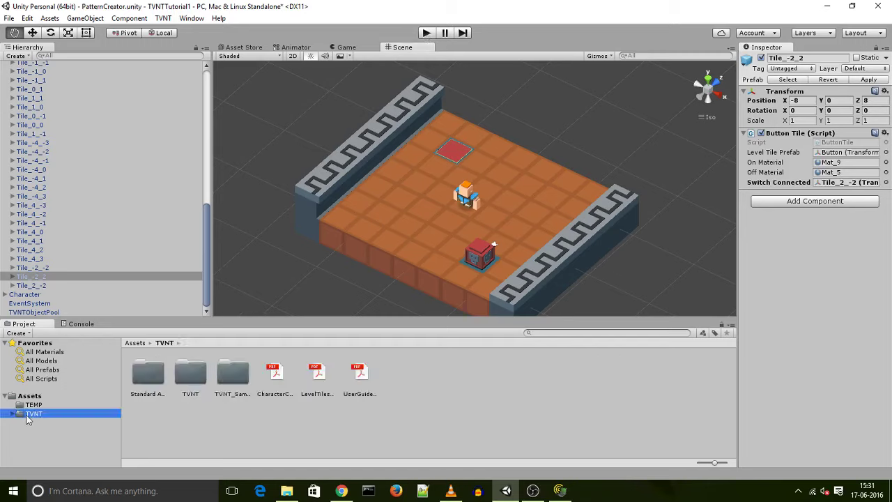
pyautogui.scroll(8, 72, 242)
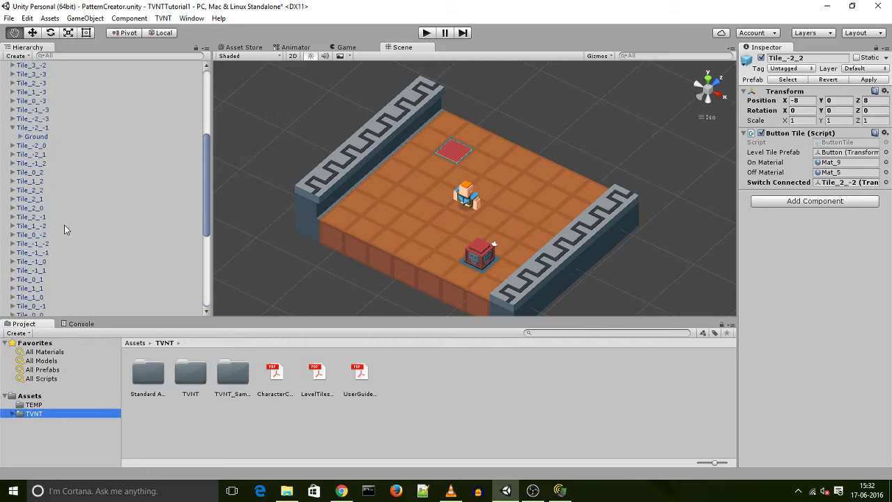
pyautogui.click(33, 79)
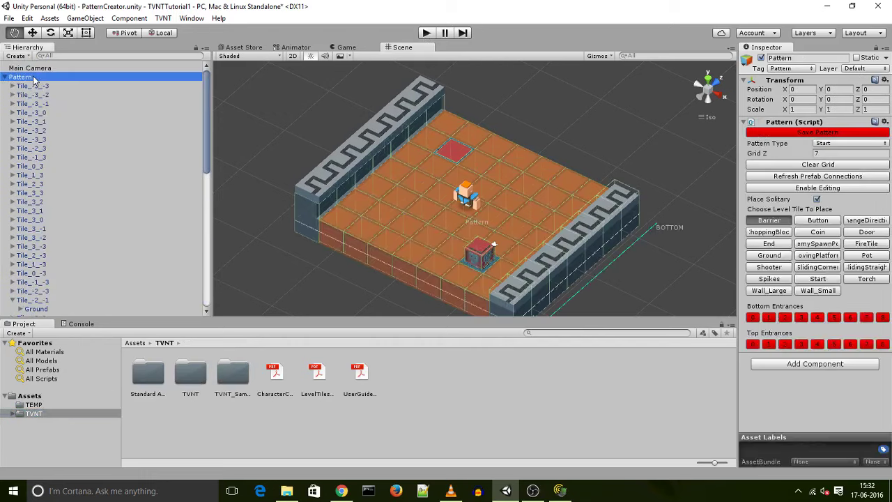
pyautogui.click(794, 190)
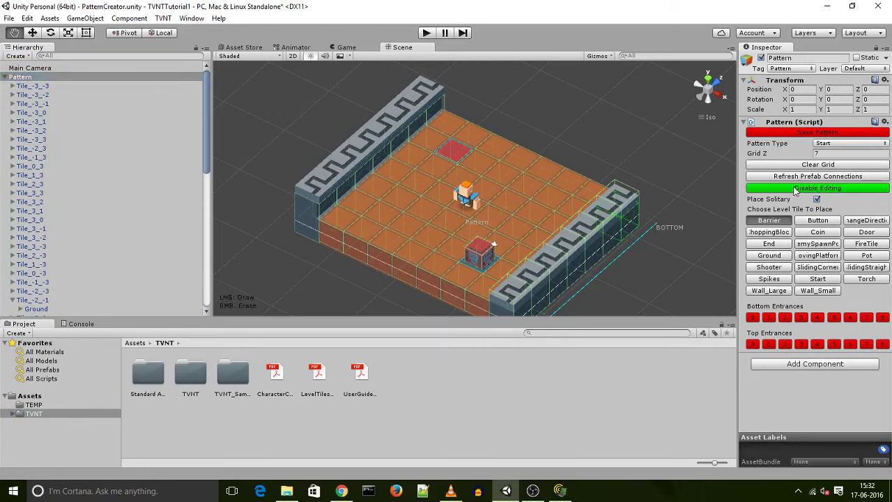
pyautogui.rightClick(384, 213)
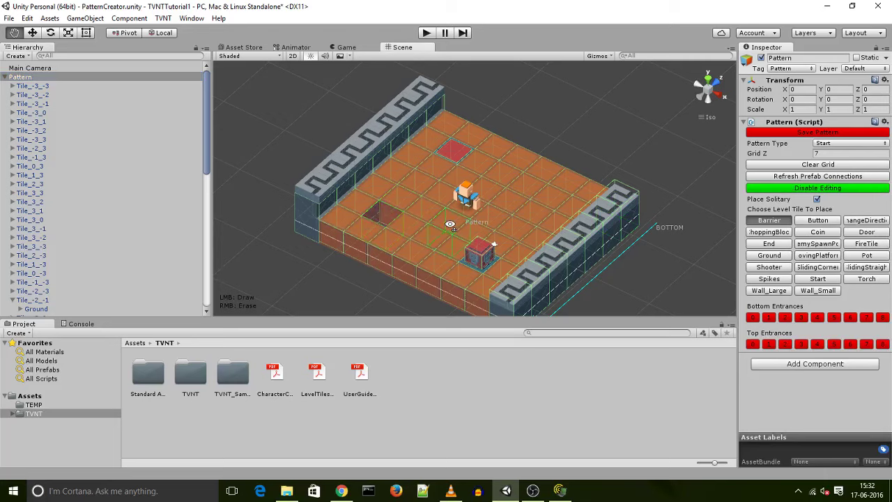
pyautogui.hotkey('ctrl', 'z')
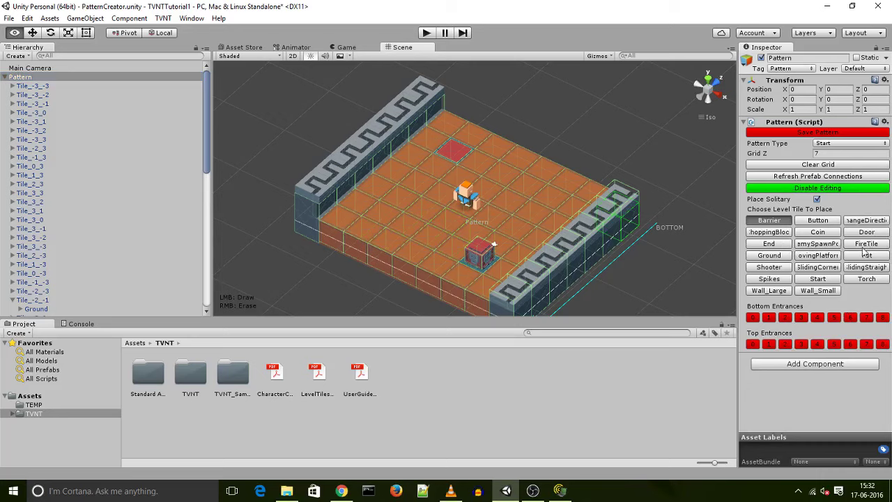
# - Place a ChoppingBlock tile over the ground tile Tile_-2_-2 with Place Solitary turned off
pyautogui.click(778, 232)
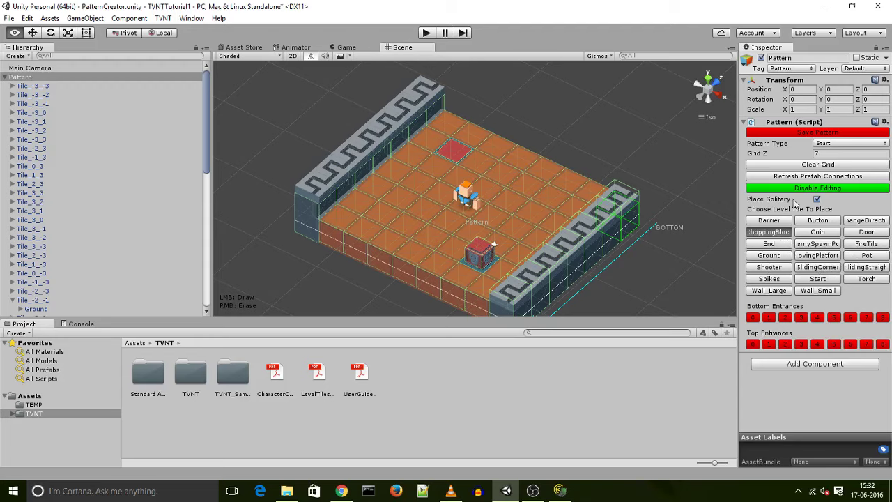
pyautogui.click(817, 200)
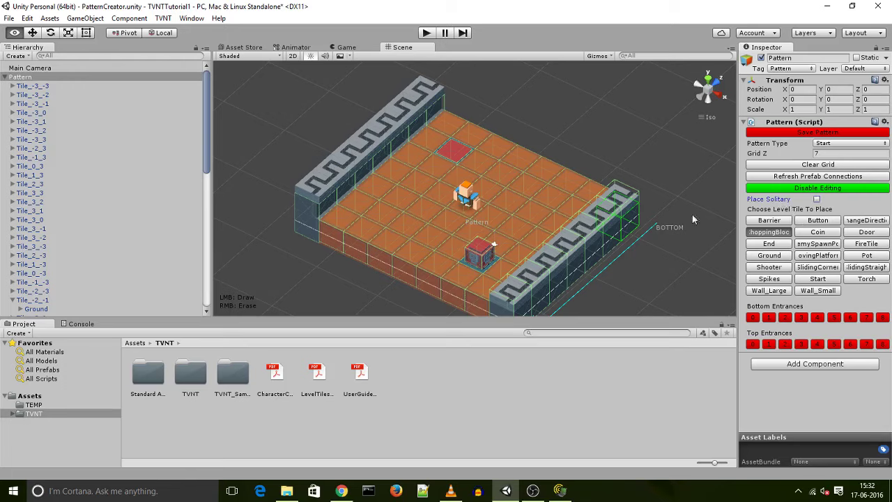
pyautogui.click(384, 221)
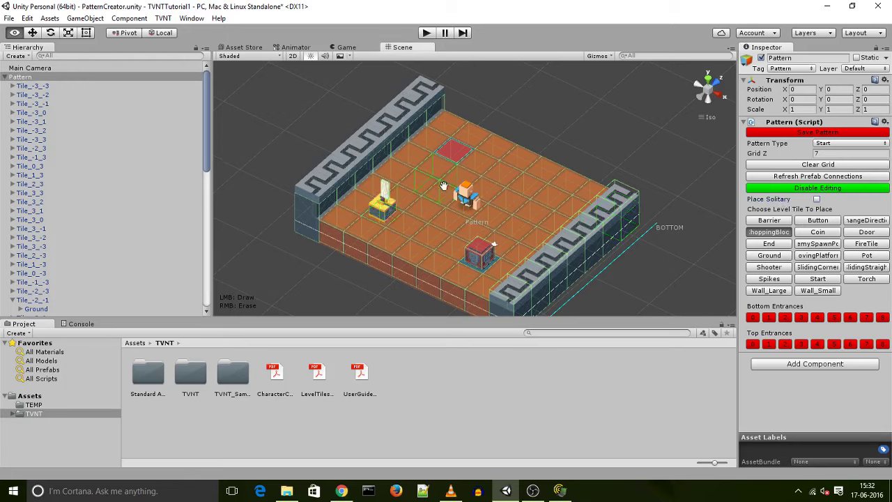
# - Disable pattern editing, play-test the scene to watch the chopping block, and stop play mode
pyautogui.click(773, 187)
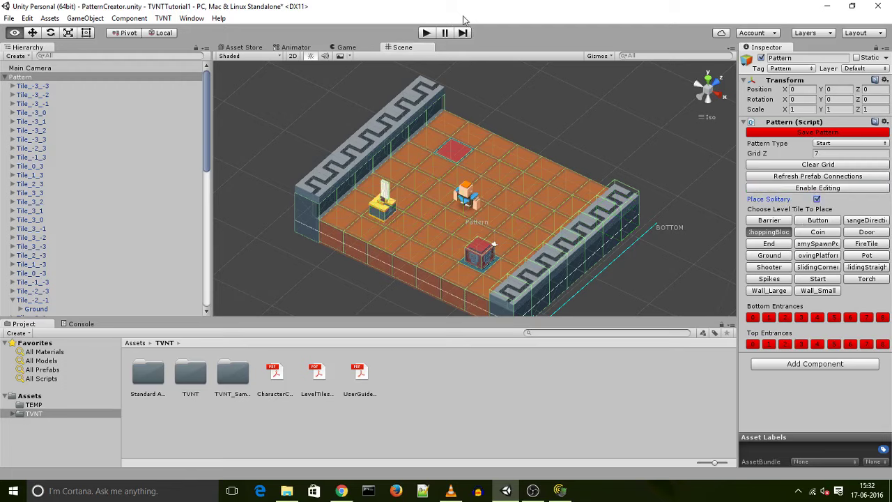
pyautogui.click(426, 33)
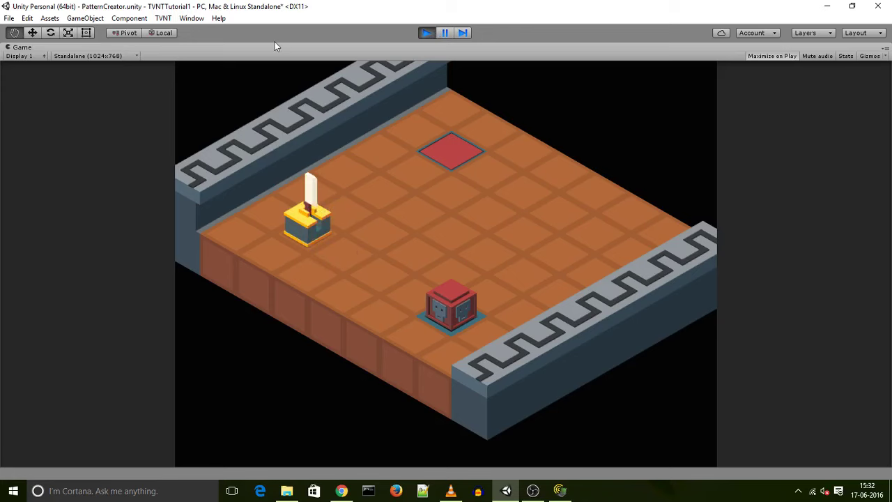
pyautogui.click(423, 34)
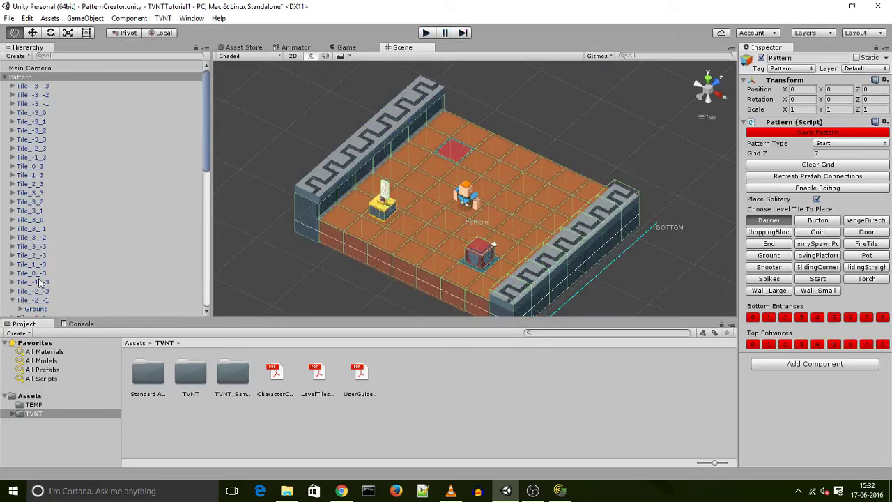
# - Enable Axe Down on the chopping block tile Tile_-2_-2
pyautogui.scroll(-10, 24, 283)
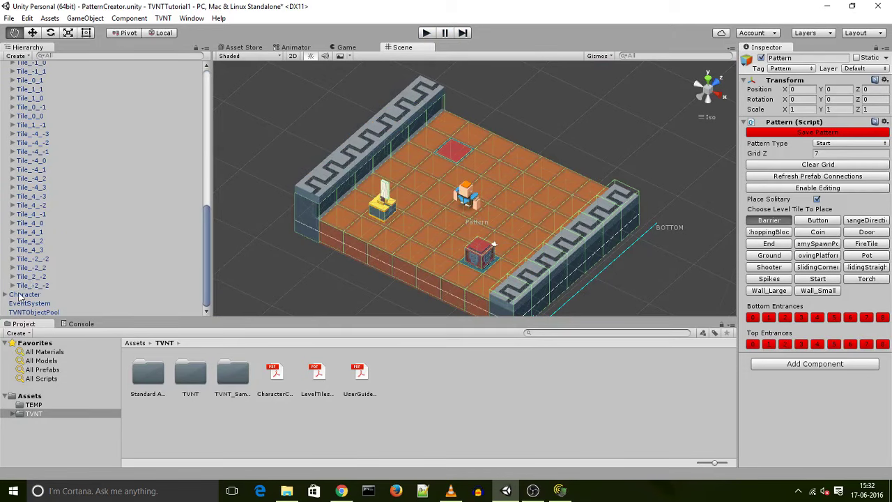
pyautogui.click(32, 285)
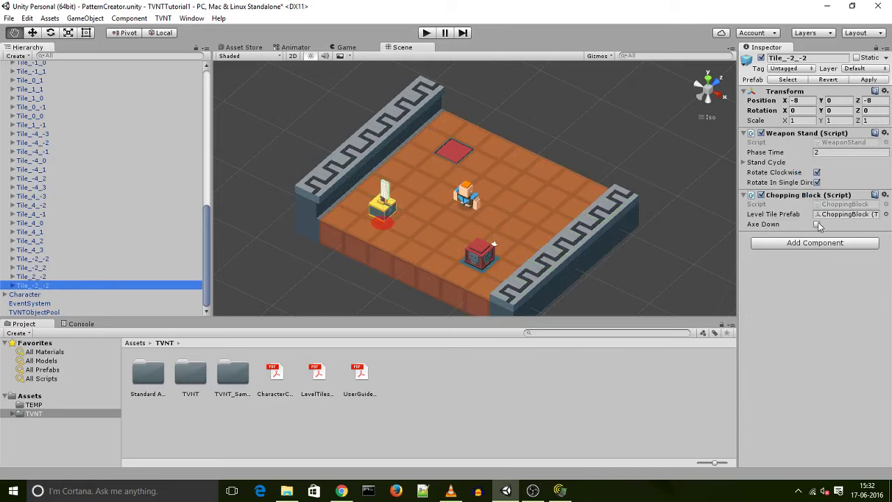
pyautogui.click(818, 224)
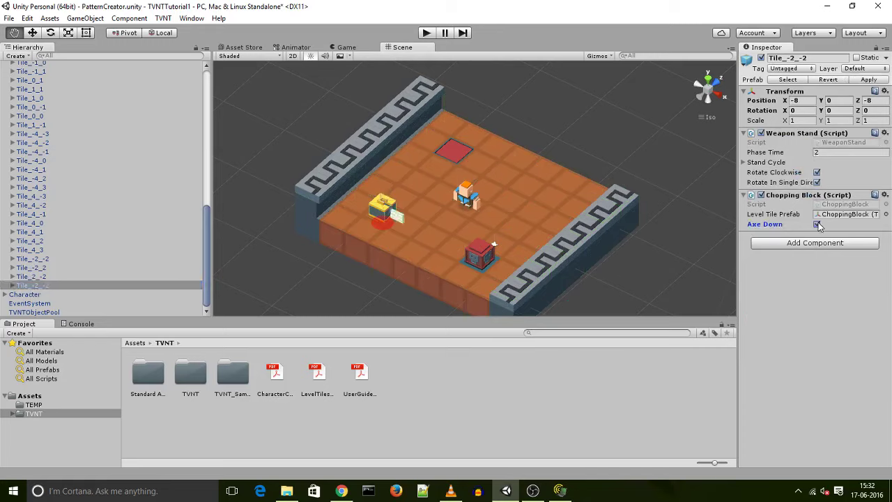
pyautogui.click(818, 224)
pyautogui.click(818, 224)
# - Set the Stand Cycle size of the chopping block's Weapon Stand to 3
pyautogui.click(743, 162)
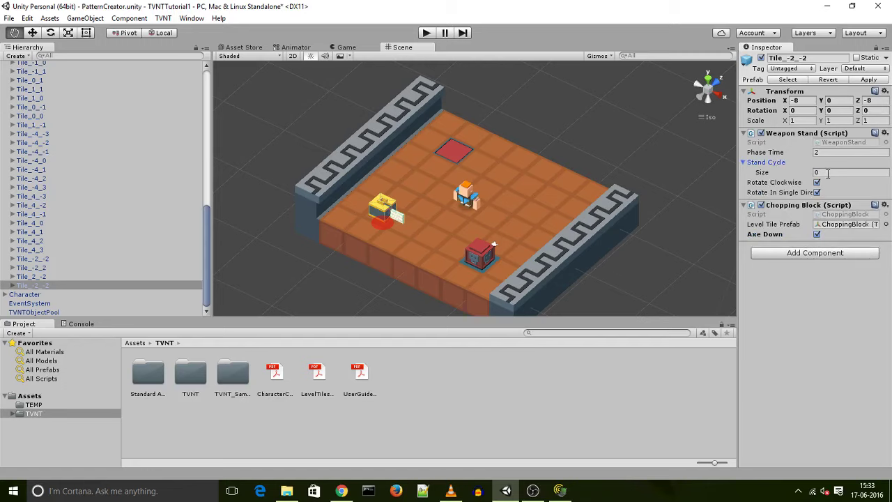
pyautogui.click(827, 173)
pyautogui.press('Return')
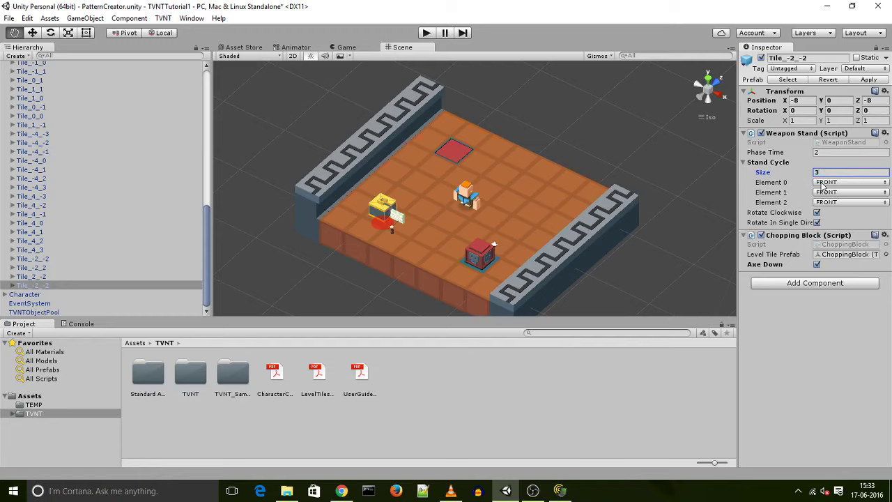
# - Set the chopping block's Stand Cycle Element 1 to RIGHT and Element 2 to BACK
pyautogui.scroll(5, 384, 257)
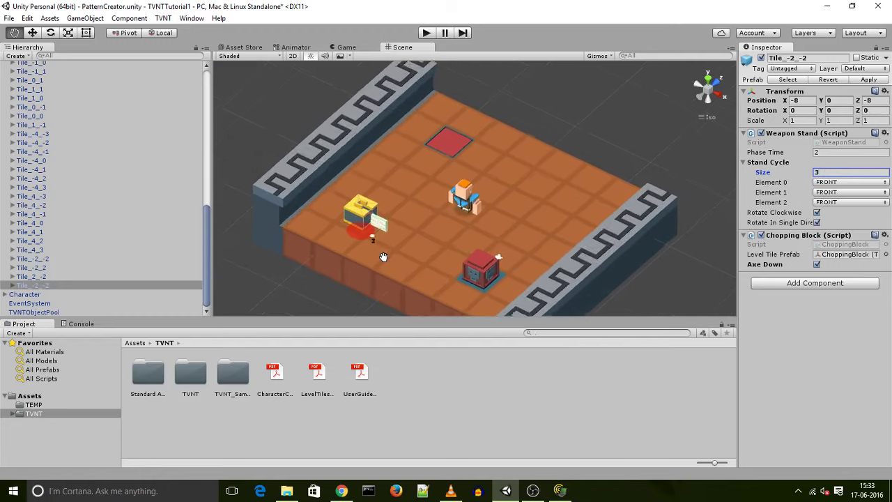
pyautogui.press('f')
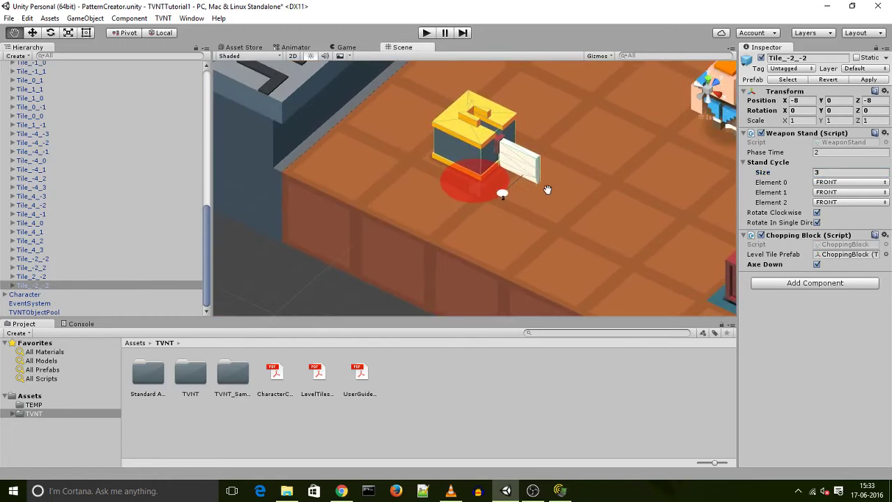
pyautogui.keyDown('alt'); pyautogui.moveTo(517, 210); pyautogui.dragTo(541, 297); pyautogui.keyUp('alt')
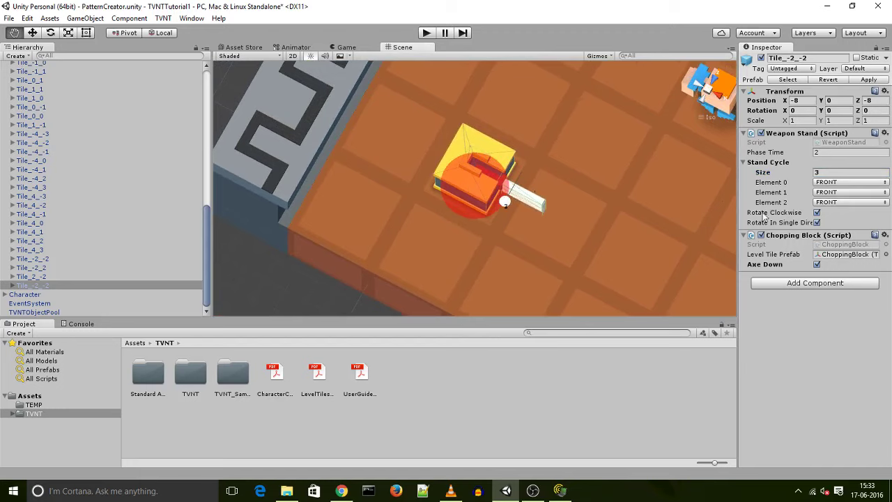
pyautogui.click(823, 198)
pyautogui.click(834, 216)
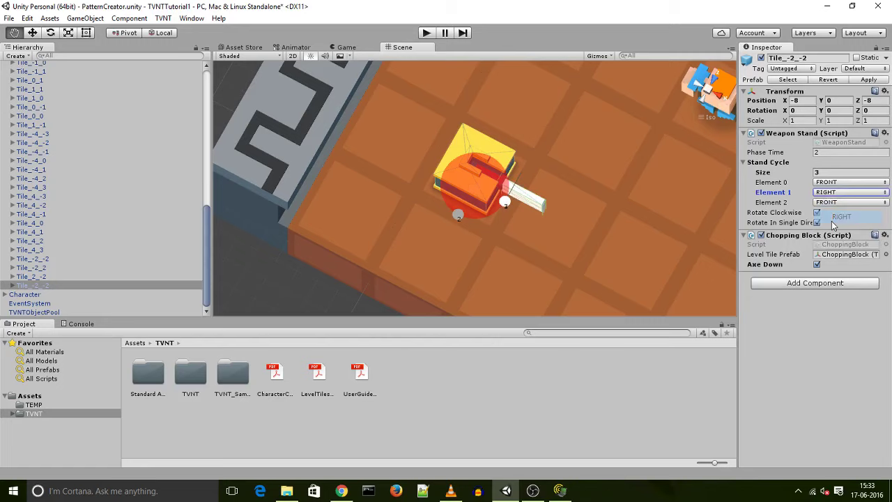
pyautogui.click(841, 202)
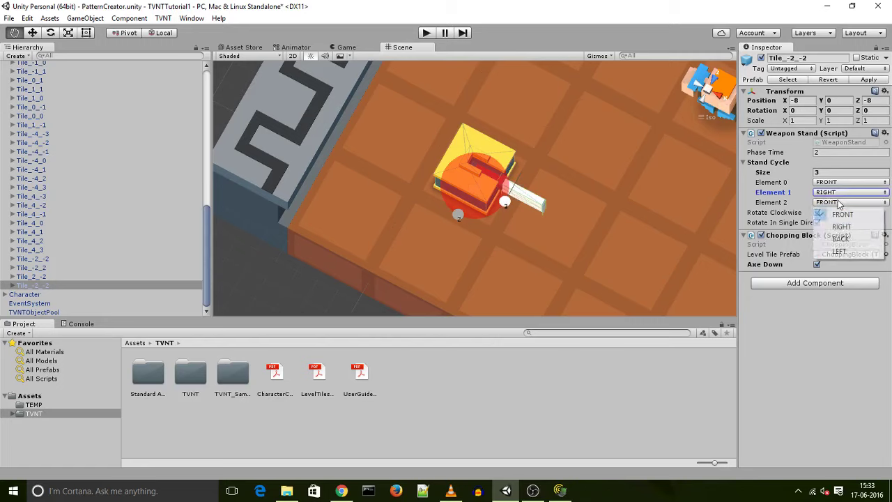
pyautogui.click(837, 244)
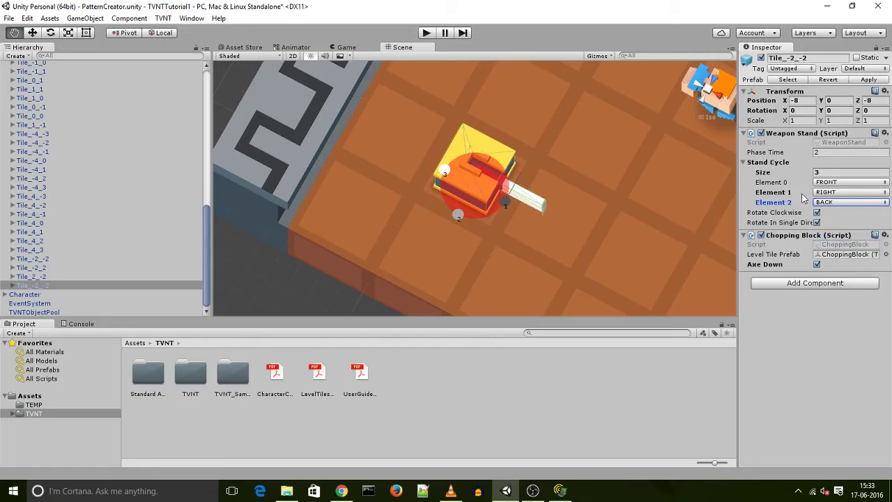
# - Change the chopping block's Stand Cycle Element 2 to LEFT
pyautogui.keyDown('alt'); pyautogui.moveTo(551, 234); pyautogui.dragTo(576, 162); pyautogui.keyUp('alt')
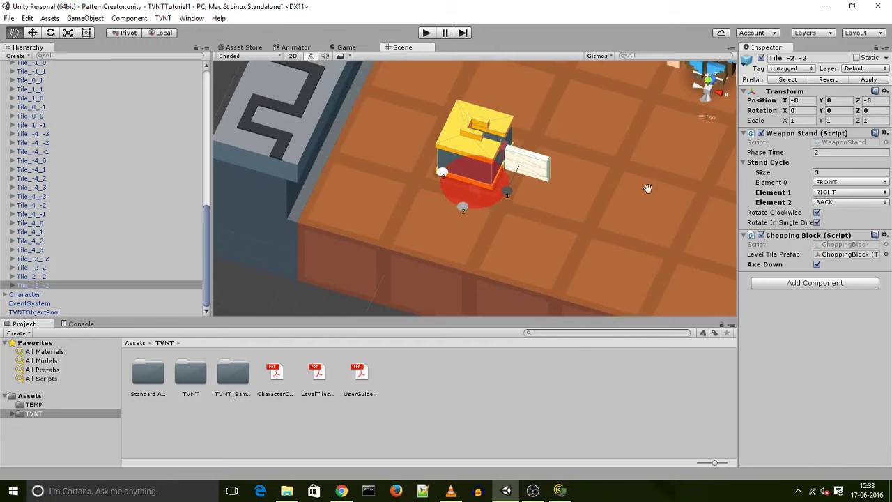
pyautogui.click(820, 203)
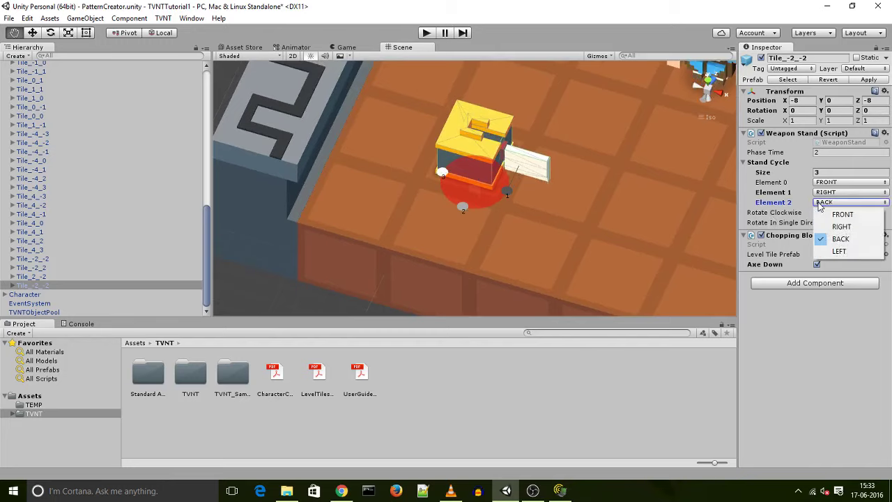
pyautogui.click(841, 251)
# - Play-test the scene to watch the chopping block rotate through its stand cycle, and stop play mode
pyautogui.keyDown('alt'); pyautogui.moveTo(580, 199); pyautogui.dragTo(473, 171); pyautogui.keyUp('alt')
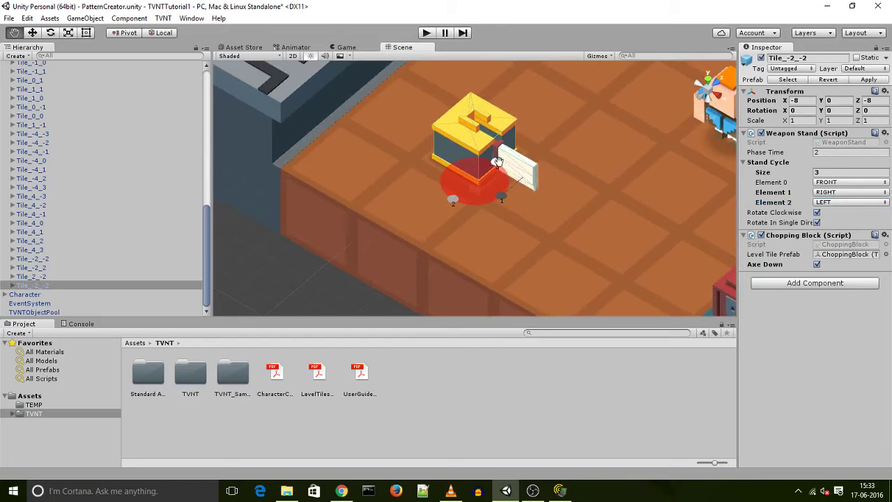
pyautogui.click(425, 33)
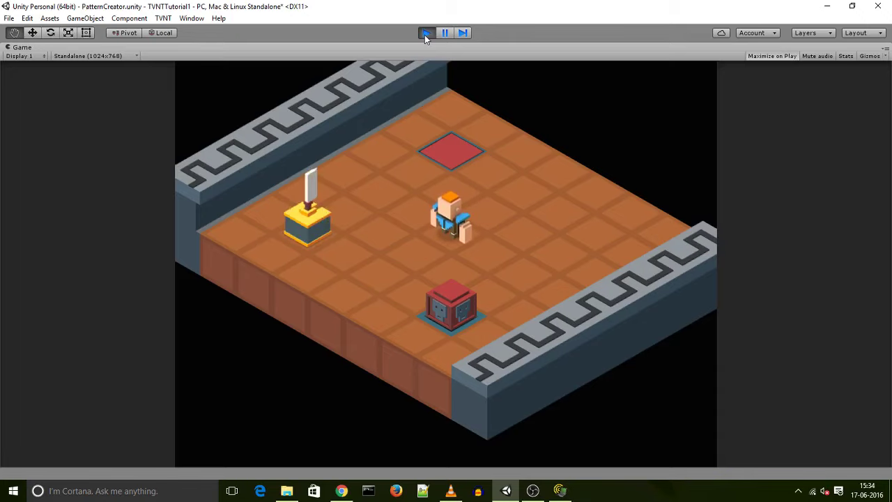
pyautogui.click(426, 34)
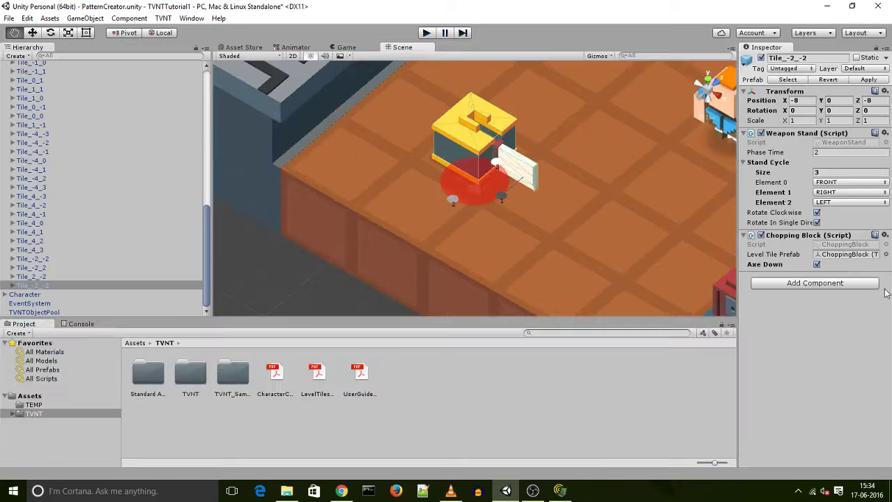
# - Turn off rotation in a single direction for the chopping block, play-test its rotation again, and stop play mode
pyautogui.click(817, 223)
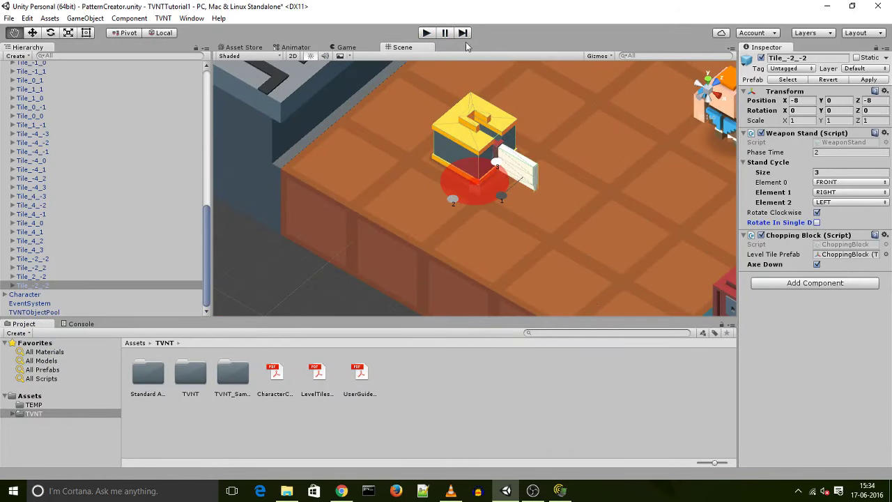
pyautogui.click(431, 35)
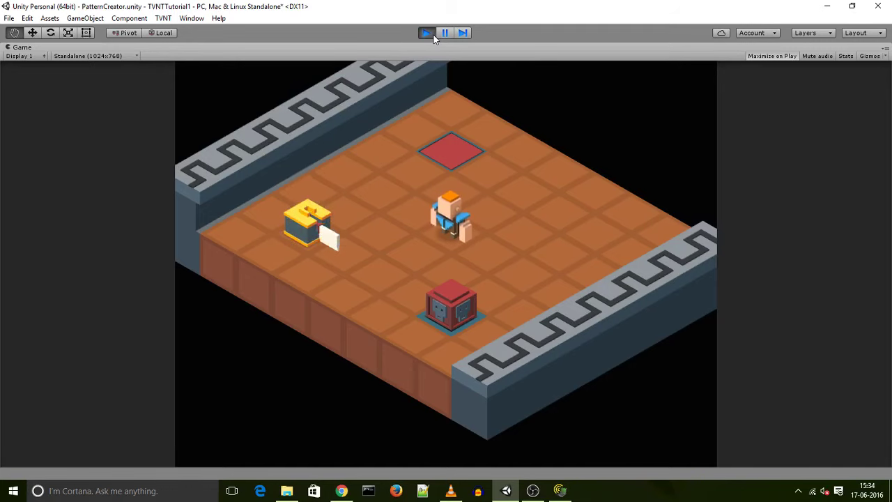
pyautogui.click(427, 33)
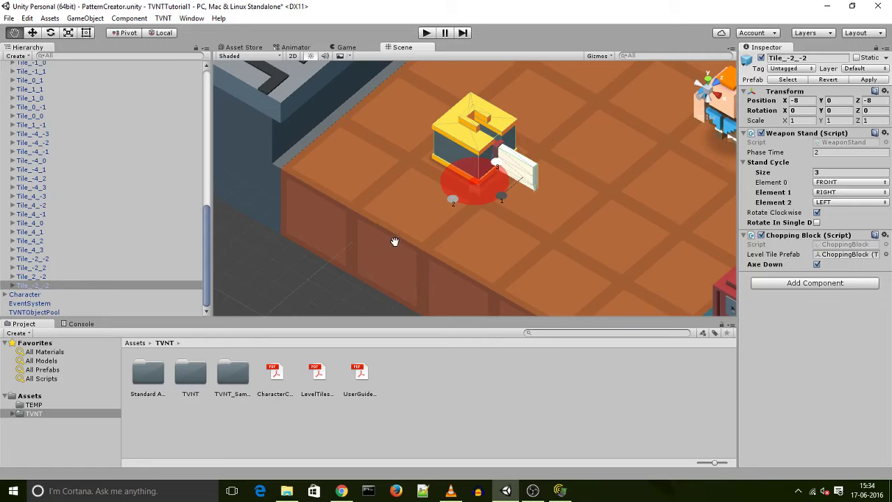
# - Enable editing on the Pattern object and erase a straight row of three floor tiles beside the character
pyautogui.scroll(-3, 481, 196)
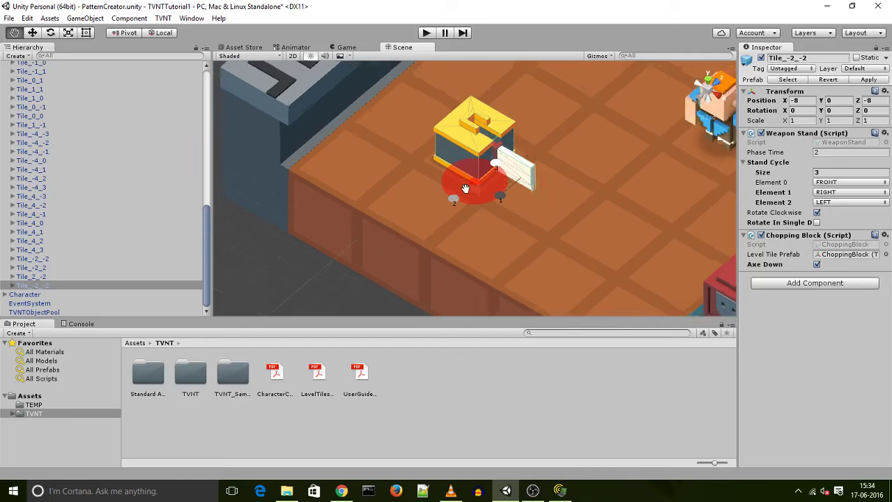
pyautogui.scroll(-3, 529, 205)
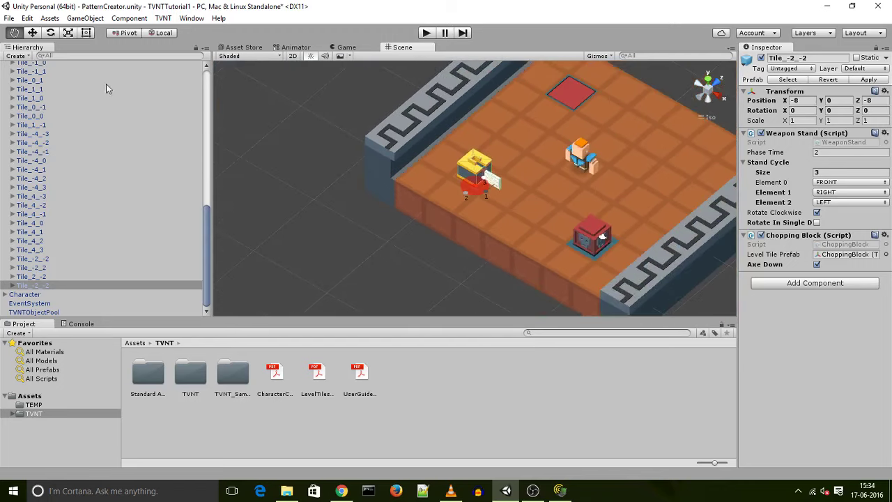
pyautogui.scroll(10, 59, 94)
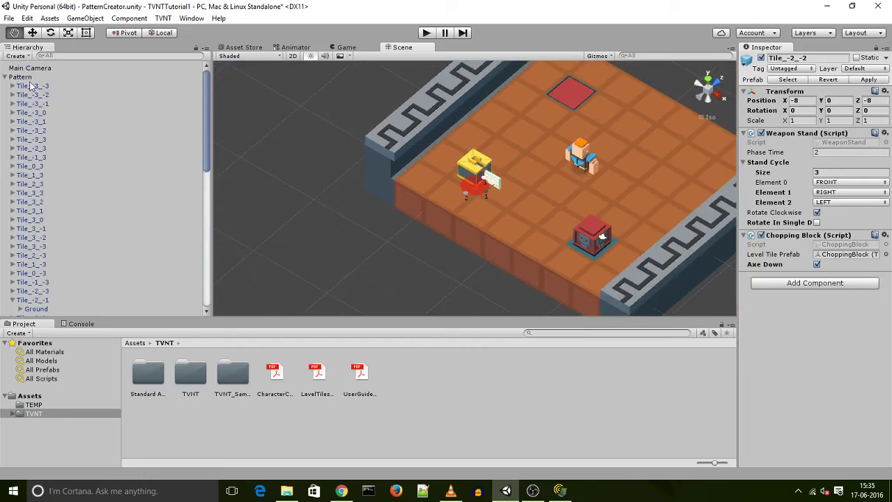
pyautogui.click(27, 78)
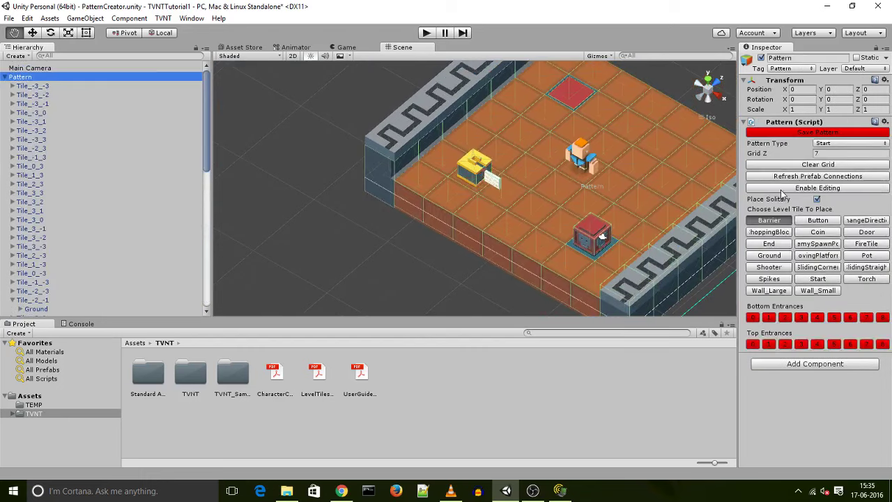
pyautogui.click(781, 190)
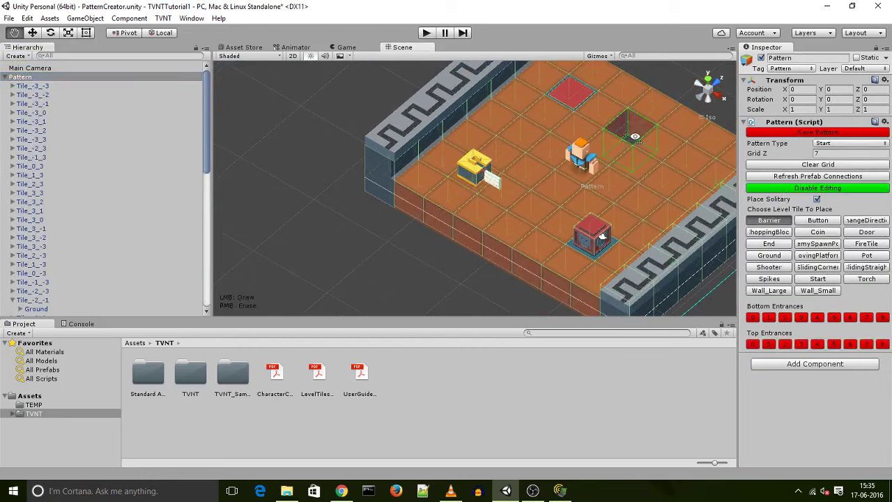
pyautogui.moveTo(635, 137); pyautogui.dragTo(688, 170)
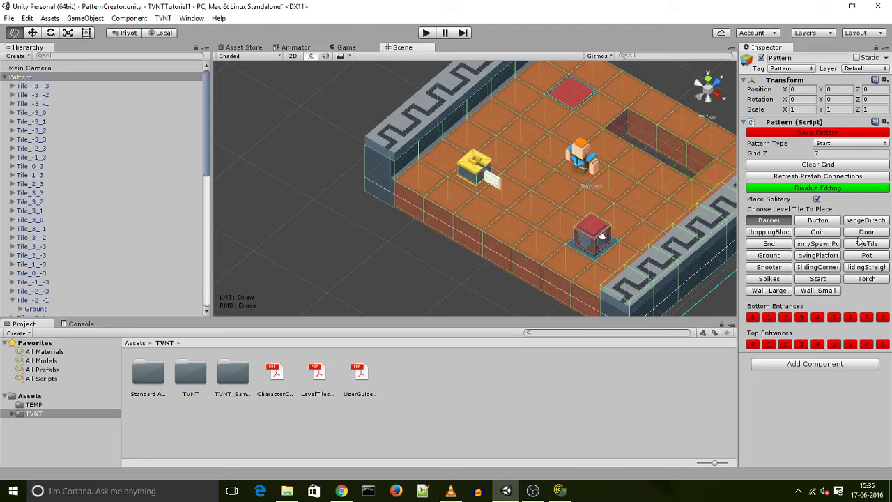
# - Place a MovingPlatform tile in the middle of the three-tile gap and disable pattern editing
pyautogui.click(809, 257)
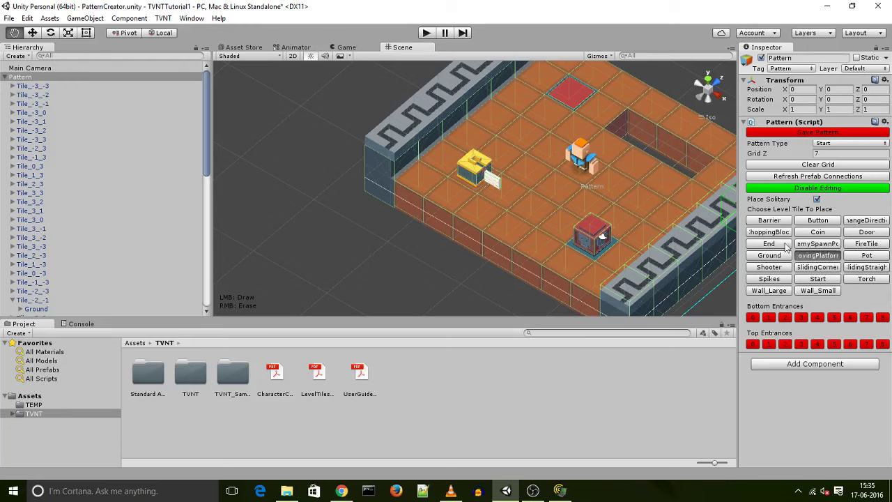
pyautogui.click(663, 150)
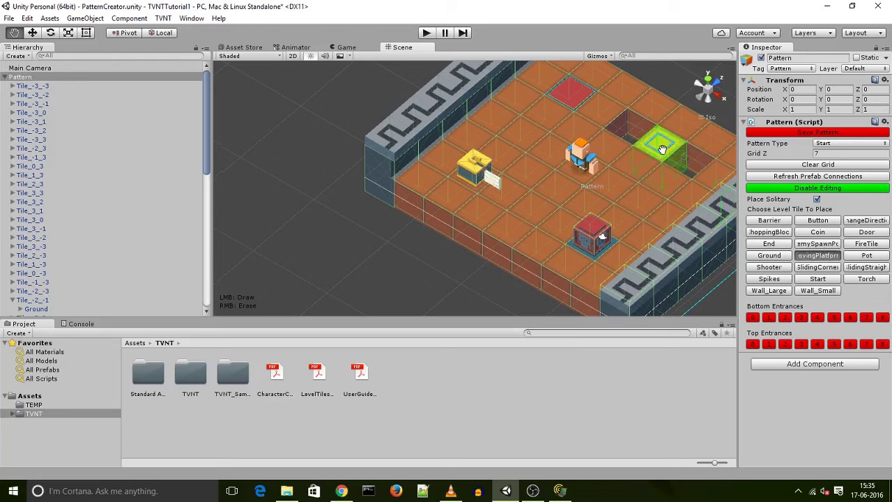
pyautogui.click(784, 189)
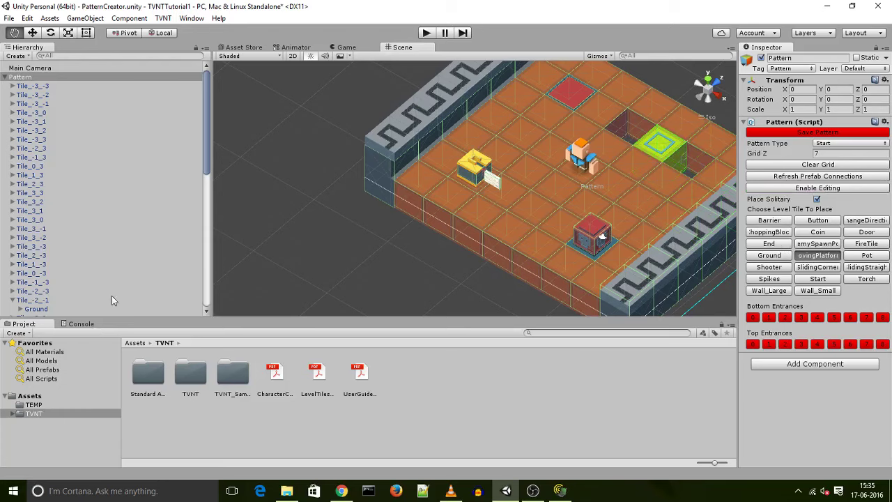
# - Select the moving platform tile, Tile_1_2, and set its Positive Moves and Negative Moves to 1
pyautogui.scroll(-7, 54, 298)
pyautogui.scroll(-6, 54, 309)
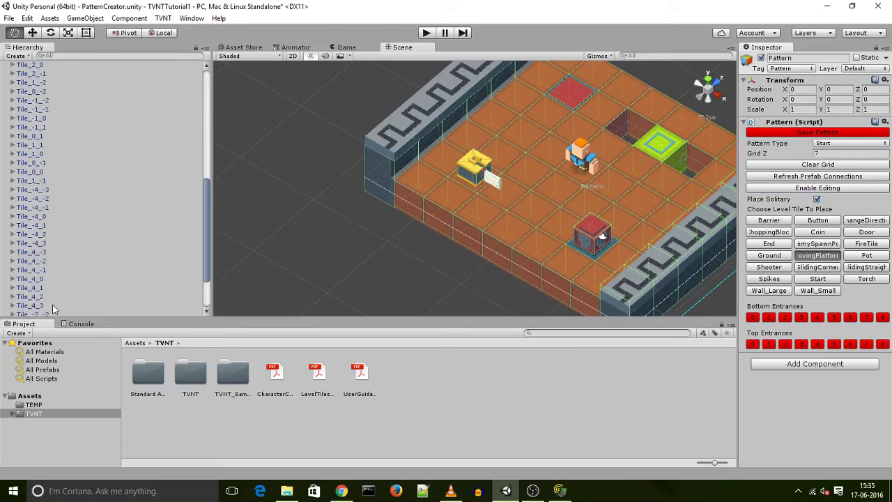
pyautogui.click(32, 296)
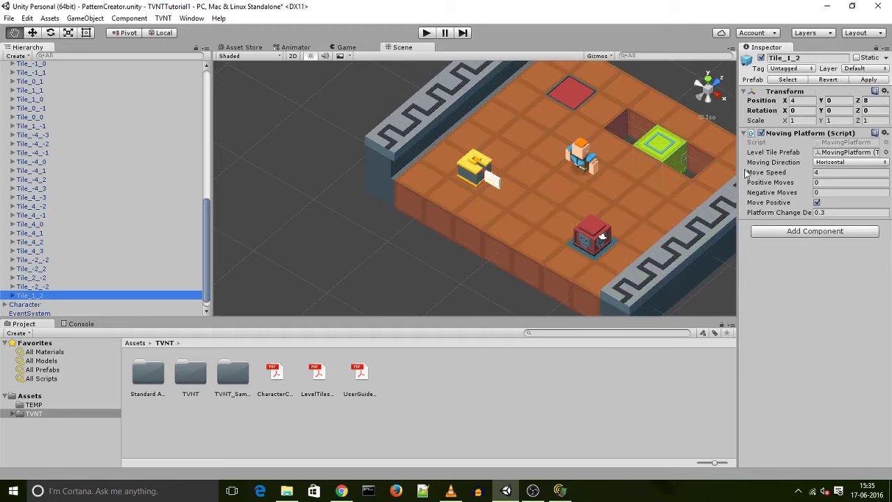
pyautogui.click(678, 167)
pyautogui.press('f')
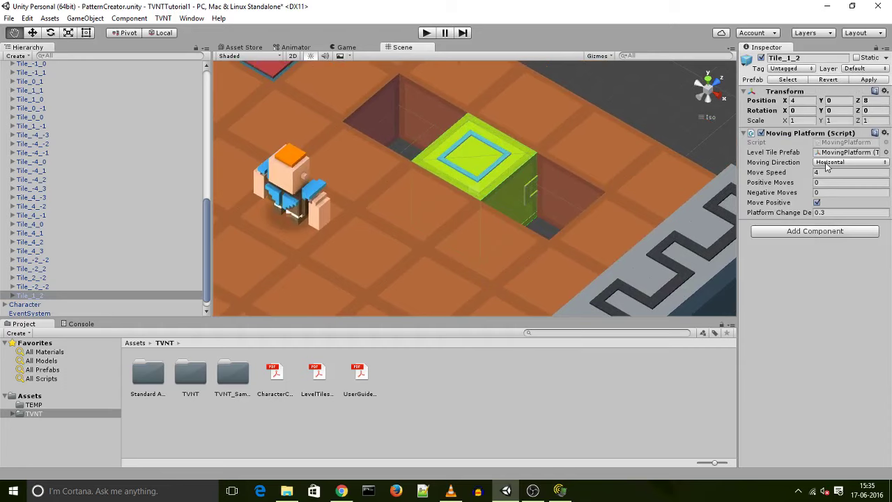
pyautogui.click(785, 185)
pyautogui.write('-1')
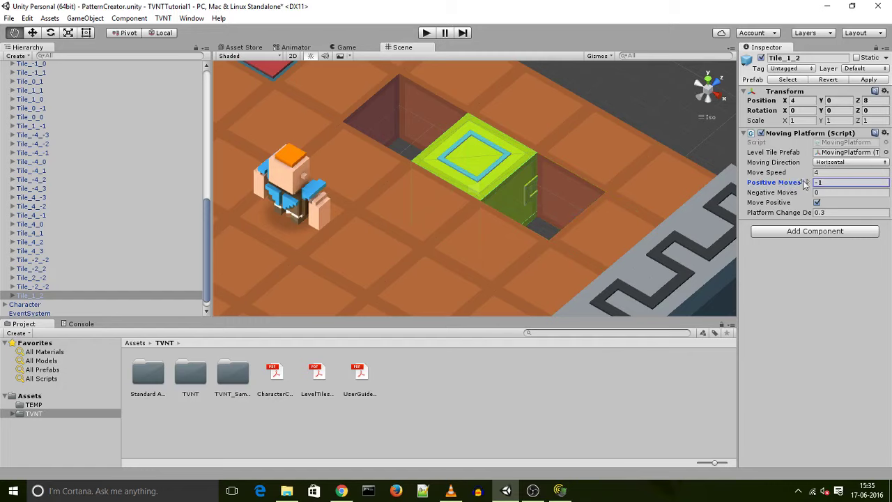
pyautogui.click(807, 182)
pyautogui.write('1')
pyautogui.keyDown('alt'); pyautogui.moveTo(558, 218); pyautogui.dragTo(507, 295); pyautogui.keyUp('alt')
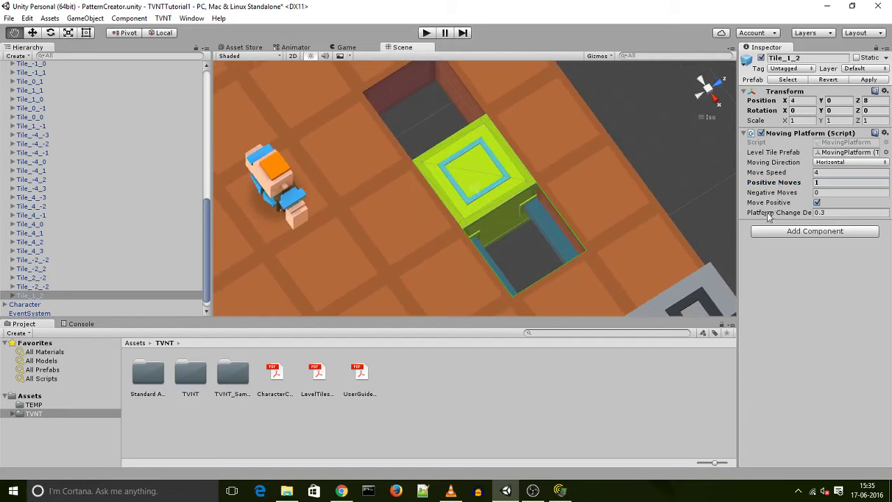
pyautogui.click(819, 193)
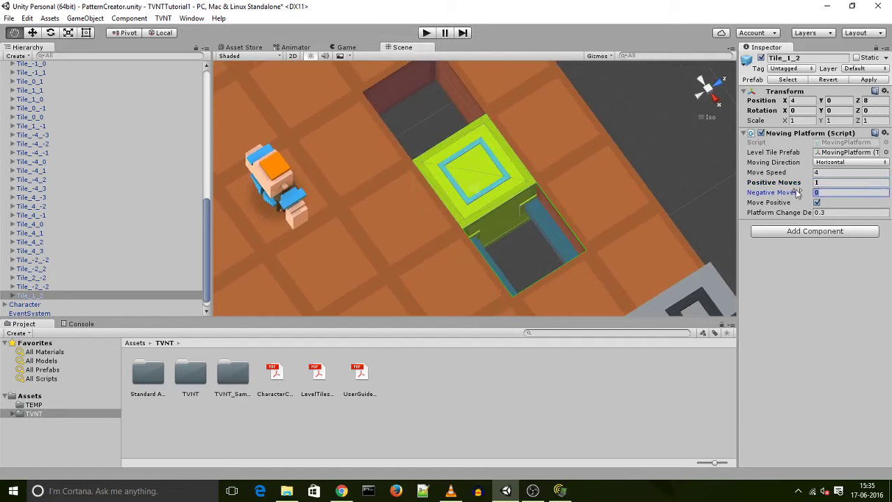
pyautogui.write('1')
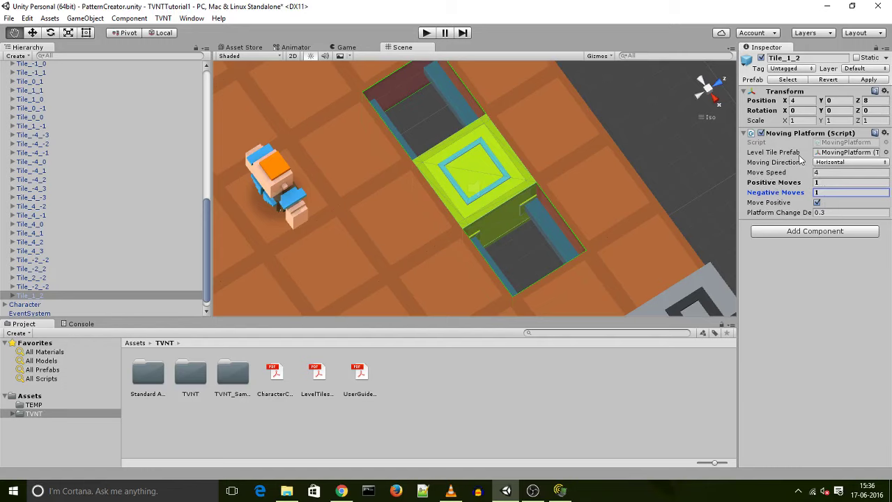
# - Switch the platform's Moving Direction to Vertical and back to Horizontal
pyautogui.click(822, 163)
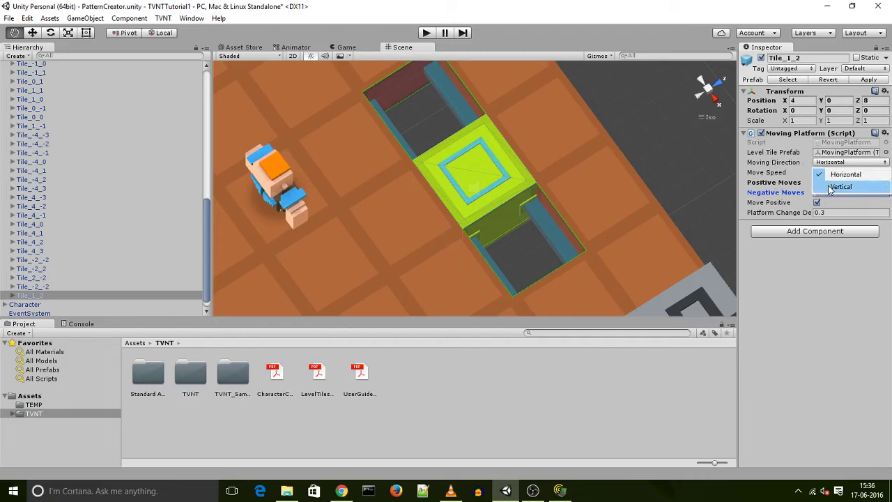
pyautogui.click(840, 186)
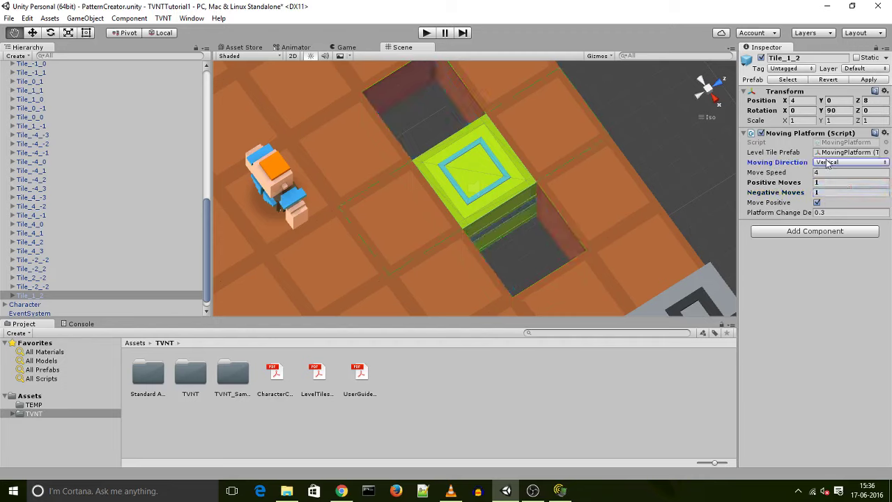
pyautogui.click(824, 163)
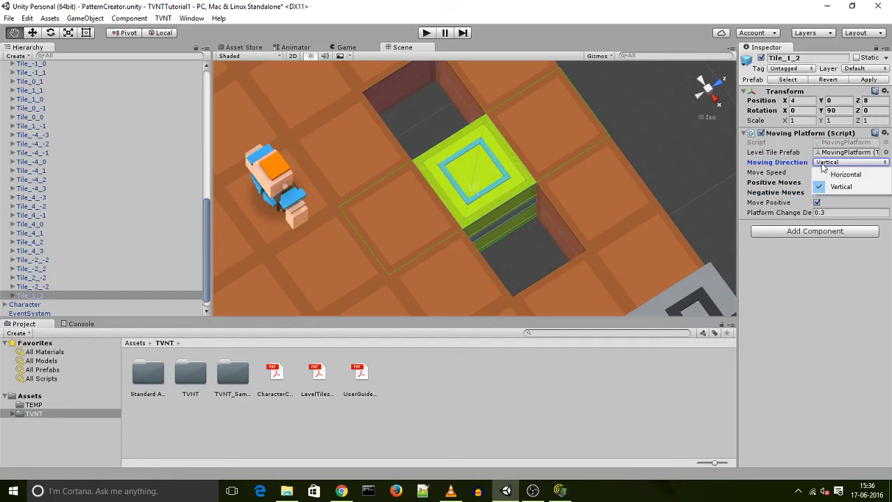
pyautogui.click(826, 177)
# - Play-test the scene, walking the character around the gap, riding the moving platform and stepping off it
pyautogui.click(428, 34)
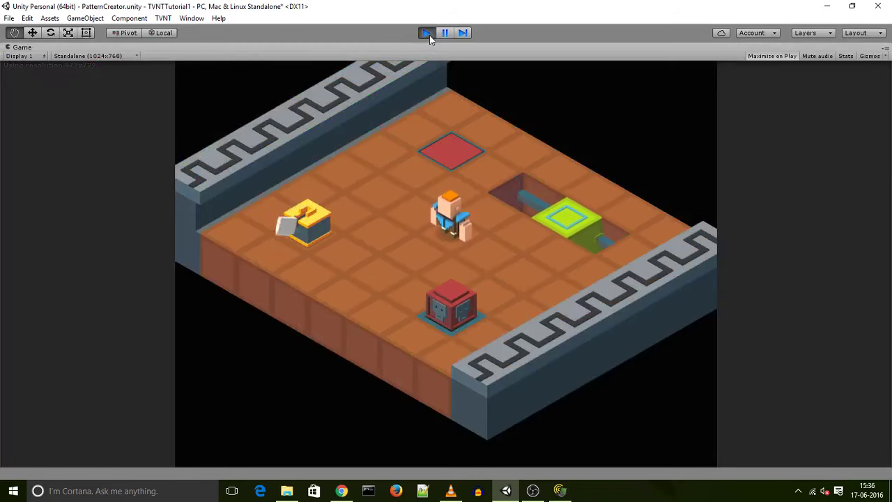
pyautogui.press('Up')
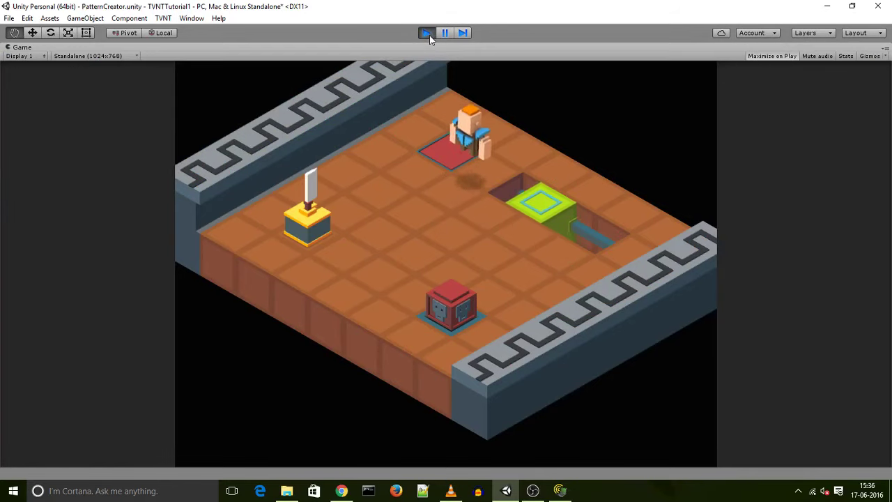
pyautogui.press('Right')
pyautogui.press('Right')
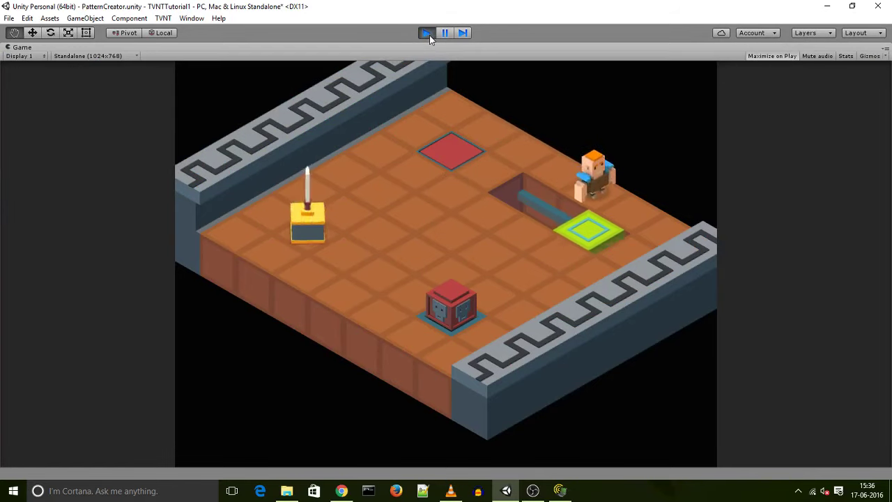
pyautogui.press('Down')
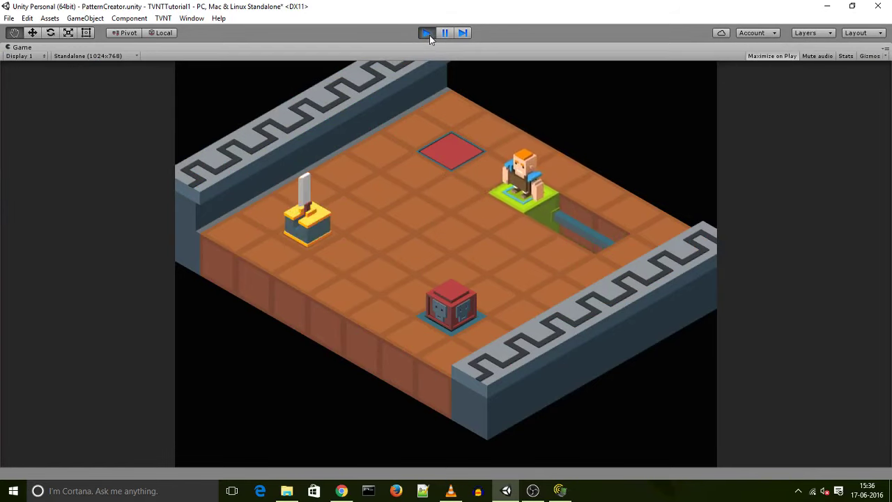
pyautogui.press('Left')
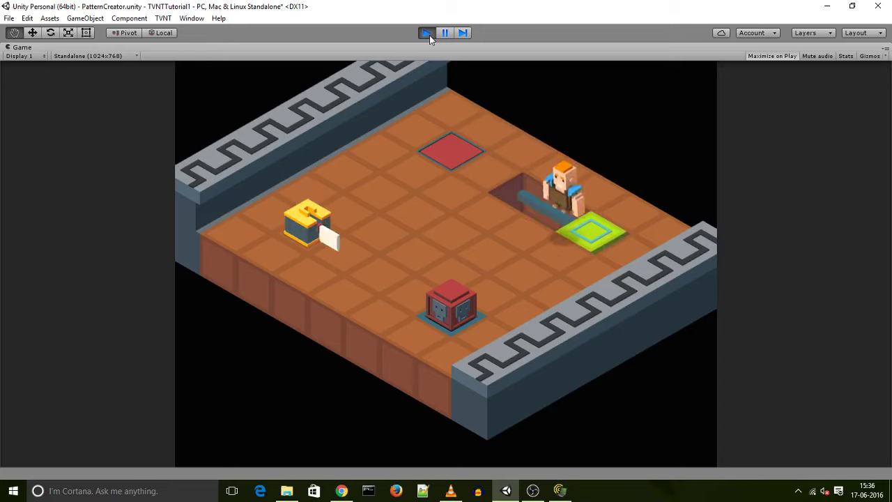
pyautogui.press('Down')
pyautogui.press('Down')
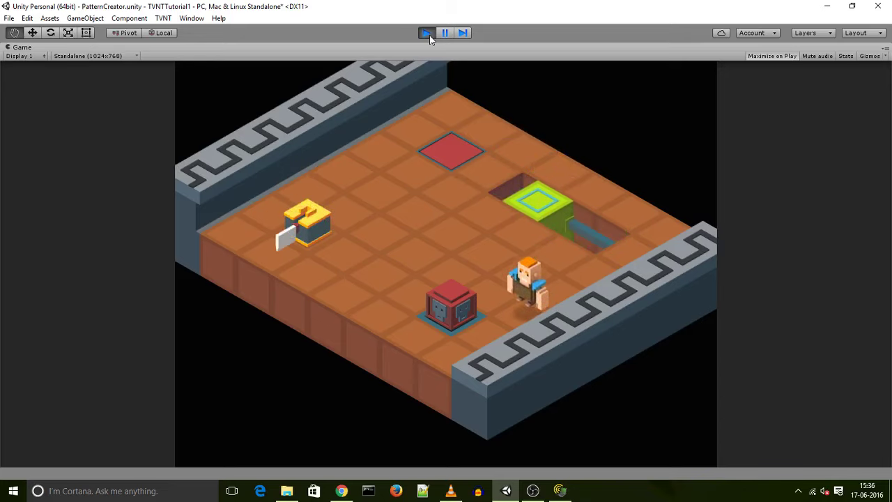
# - Walk the character across the floor onto the red button tile to test the door, and stop play mode
pyautogui.press('Left')
pyautogui.press('Left')
pyautogui.press('Left')
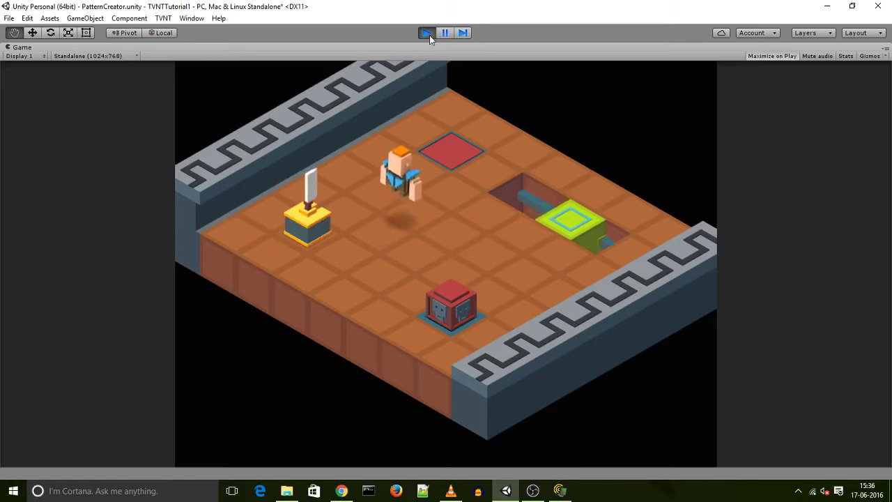
pyautogui.press('Up')
pyautogui.press('Left')
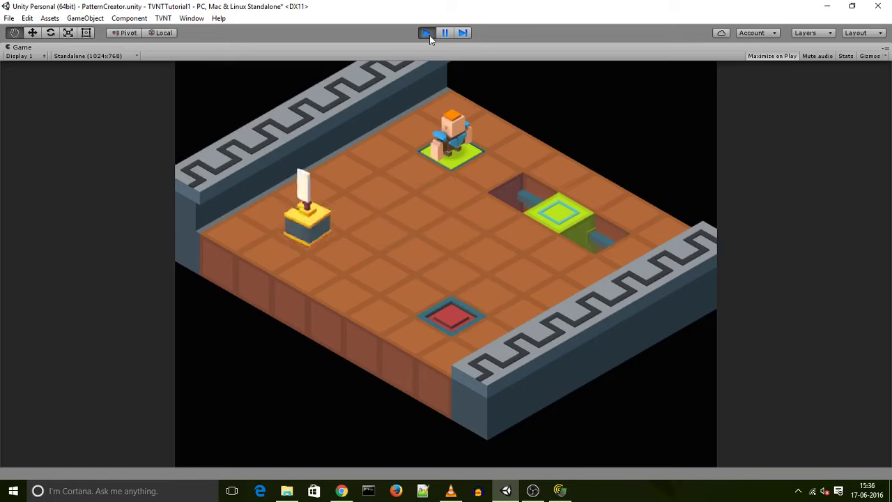
pyautogui.click(427, 32)
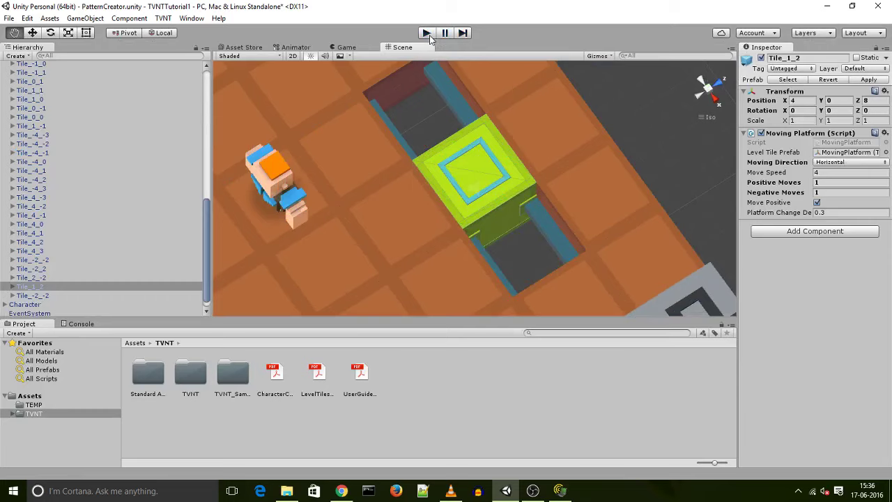
# - Select the Pattern object and enable tile editing for the level grid
pyautogui.scroll(10, 14, 192)
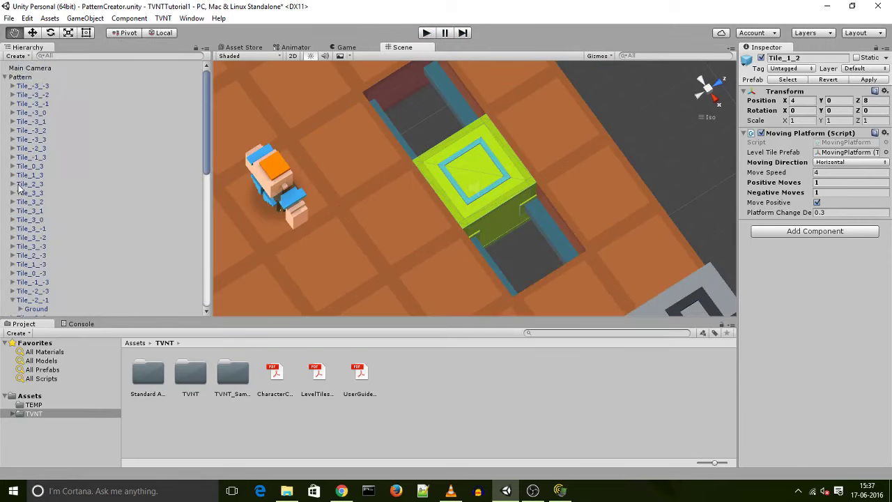
pyautogui.click(21, 77)
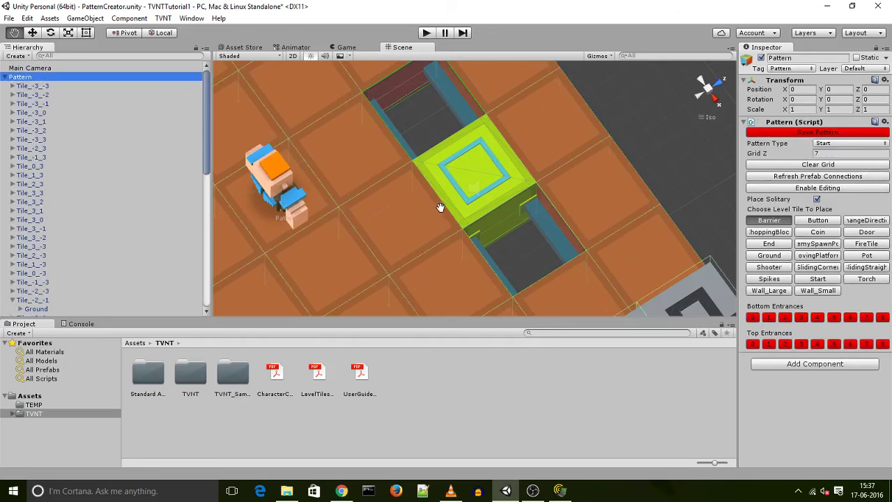
pyautogui.scroll(-5, 441, 207)
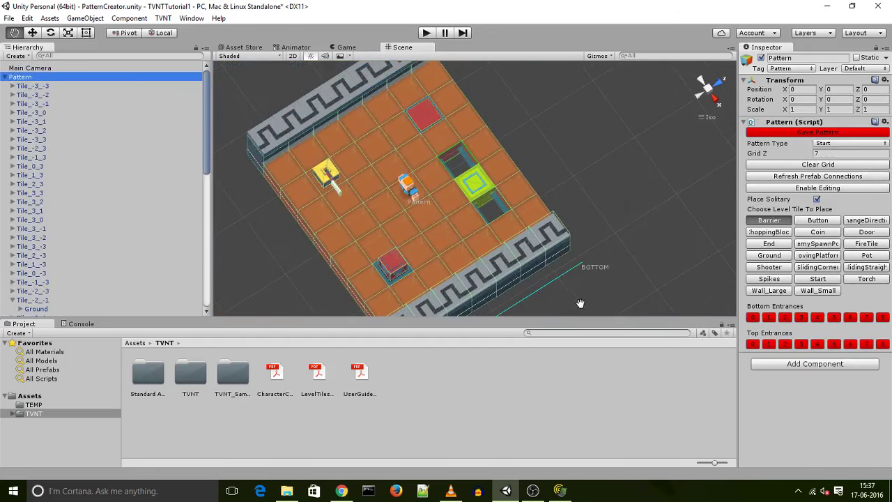
pyautogui.click(770, 189)
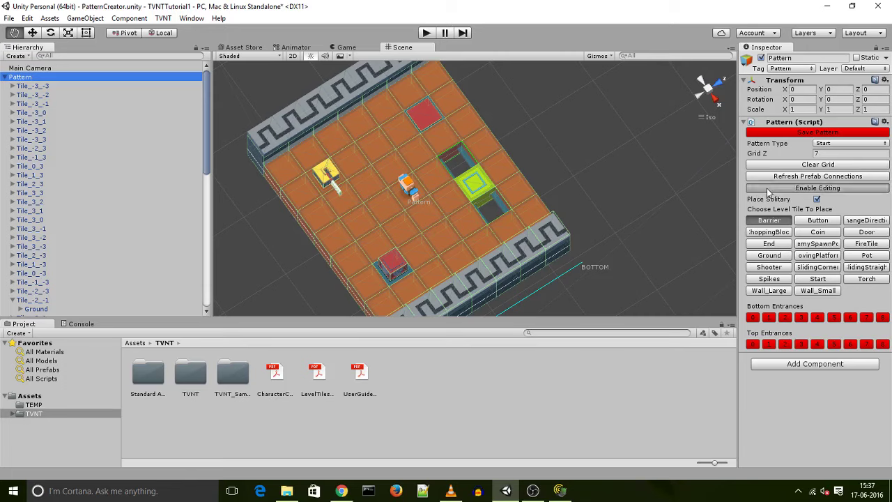
# - Place a Shooter tile, with Place Solitary off, on the floor cell between the patterned wall and the red button
pyautogui.rightClick(377, 115)
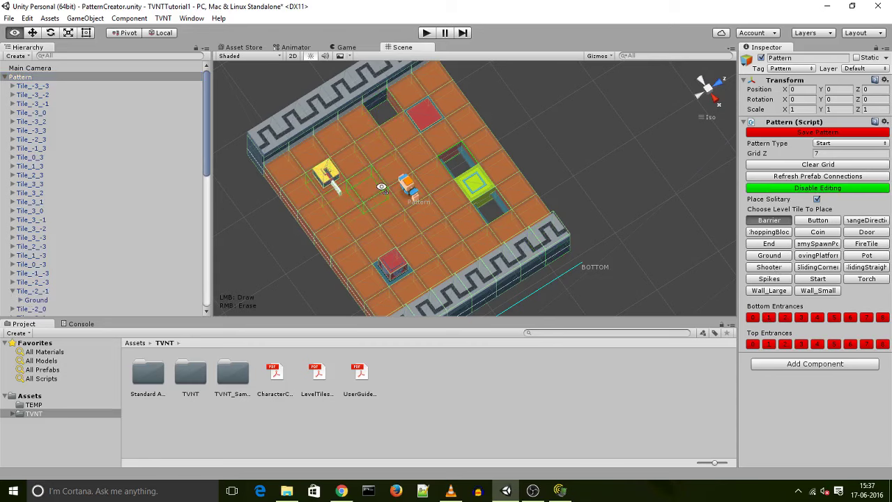
pyautogui.hotkey('ctrl', 'z')
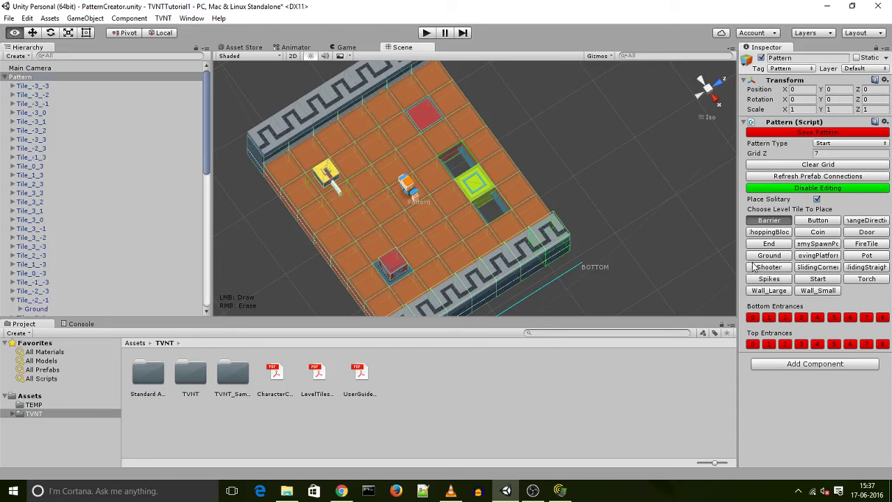
pyautogui.click(760, 267)
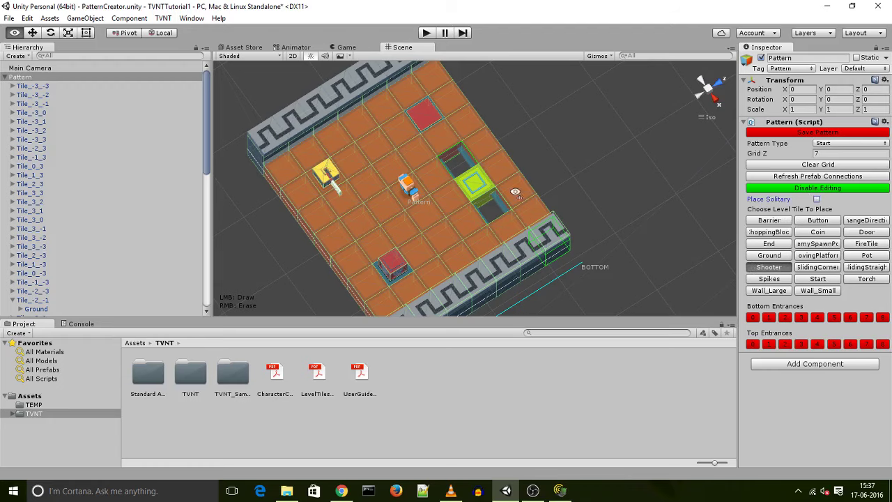
pyautogui.click(384, 106)
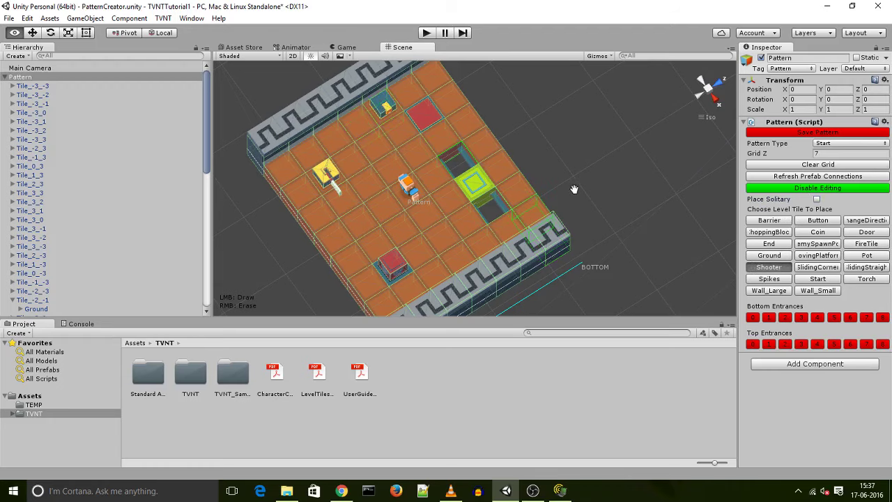
# - Turn Place Solitary back on, disable tile editing and briefly play-test the scene to watch the shooter fire
pyautogui.keyDown('alt'); pyautogui.moveTo(571, 189); pyautogui.dragTo(646, 119); pyautogui.keyUp('alt')
pyautogui.click(770, 188)
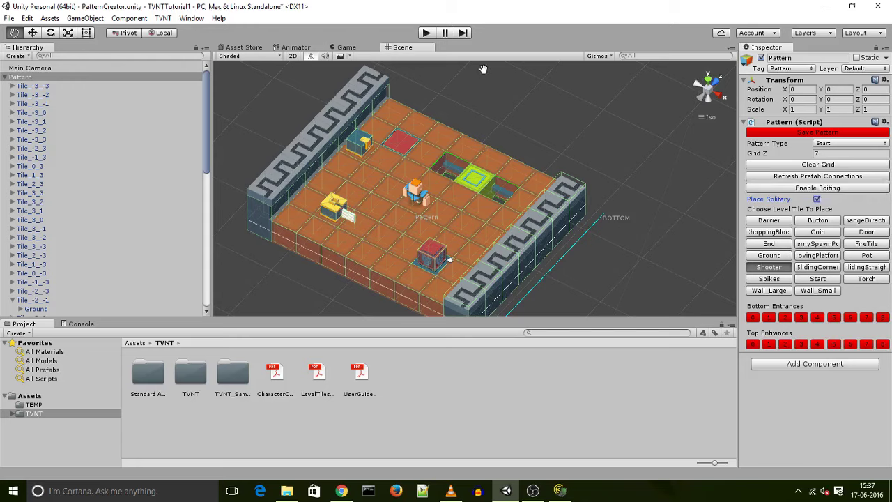
pyautogui.click(425, 32)
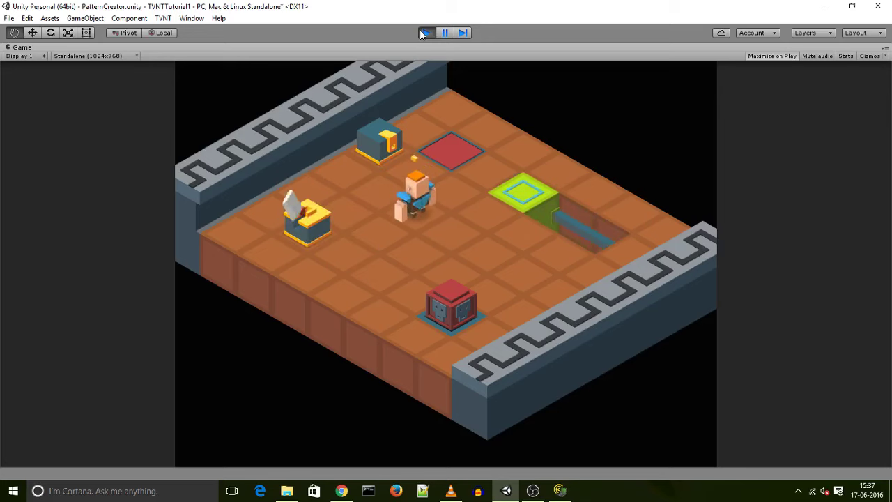
pyautogui.click(422, 32)
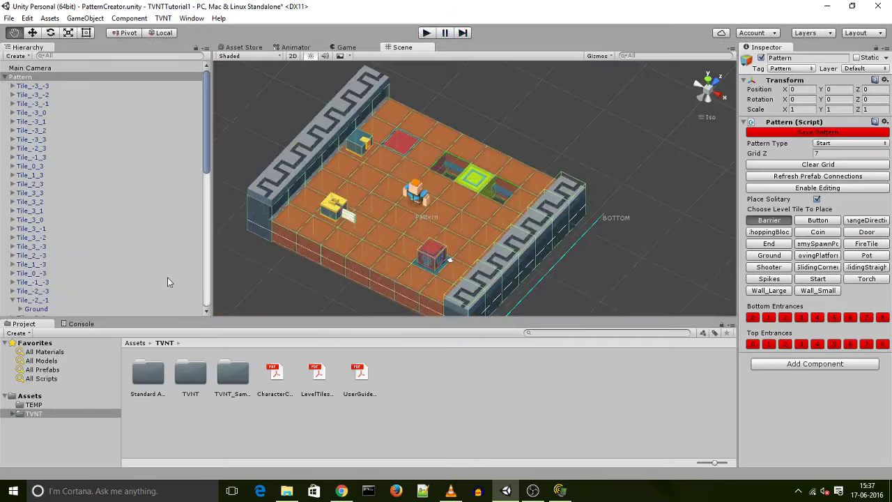
# - Select the shooter tile, Tile_-3_1, and frame it in the scene view to inspect its Weapon Stand and Shooter settings
pyautogui.scroll(-10, 19, 278)
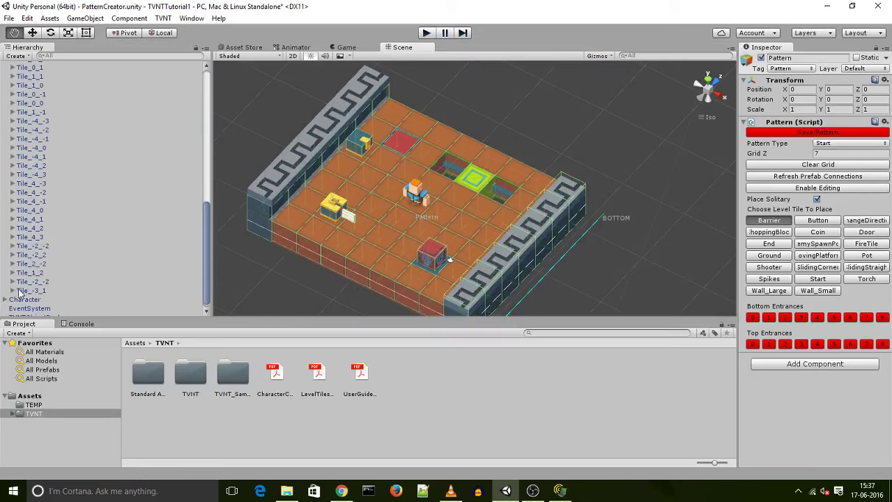
pyautogui.click(28, 290)
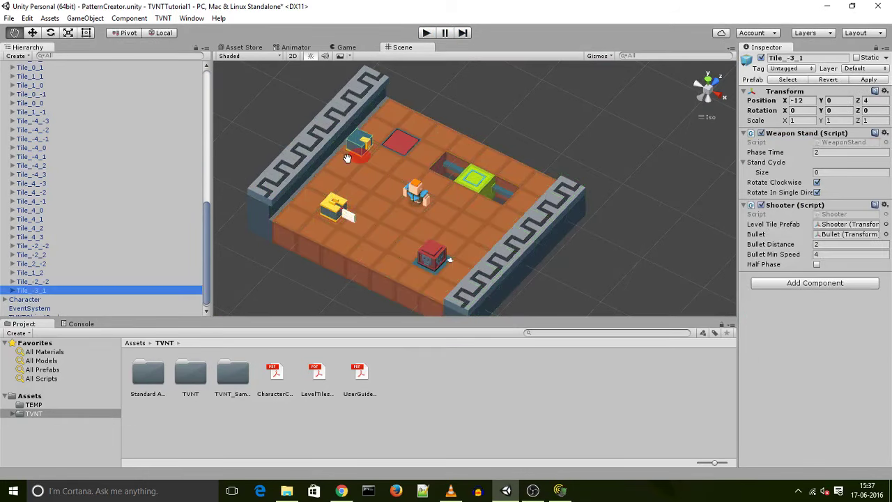
pyautogui.press('f')
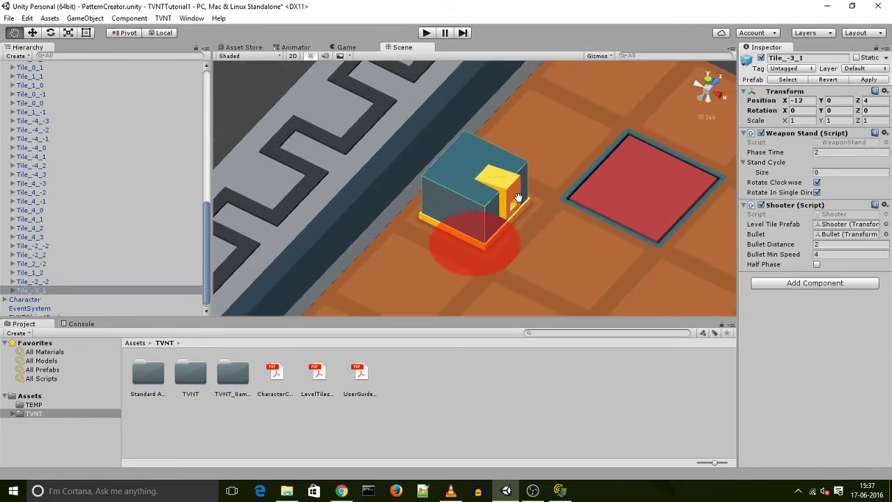